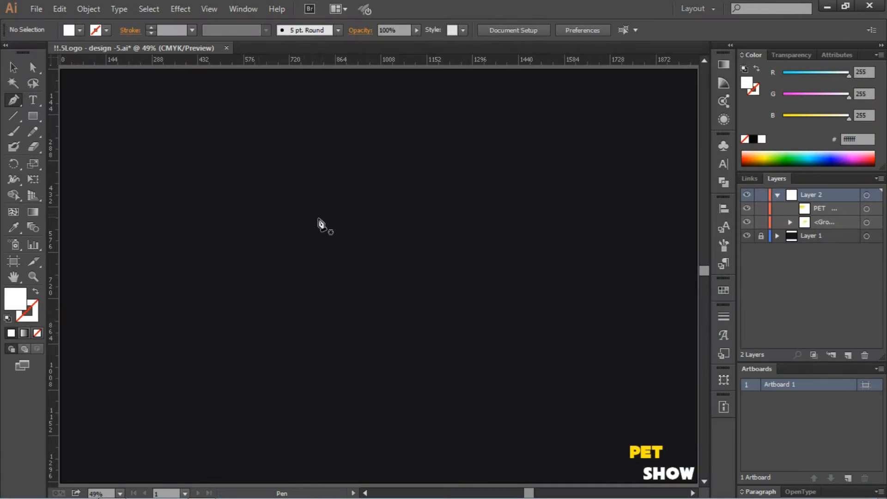
Draw a closed, white-filled angular dog-head silhouette with the Pen tool, with a snout, pointed ear, neck and jaw.
drag(314, 229, 382, 230)
click(383, 228)
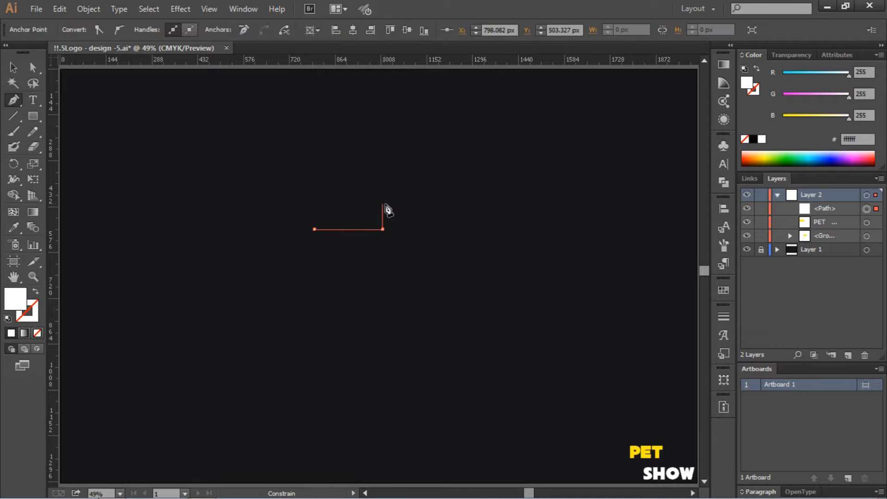
click(382, 198)
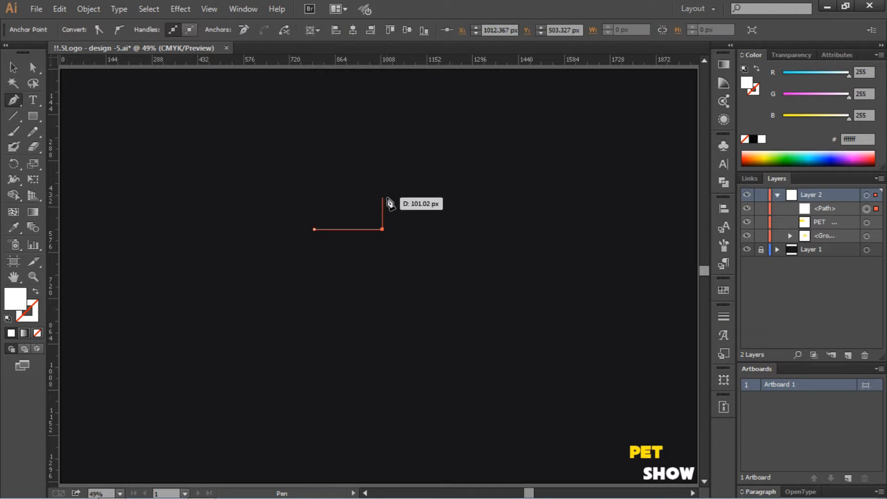
click(455, 270)
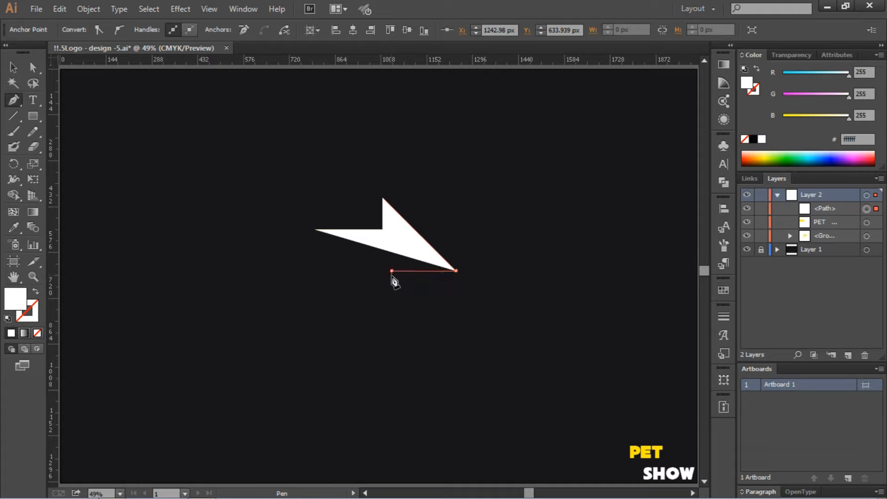
click(391, 270)
shift+click(371, 249)
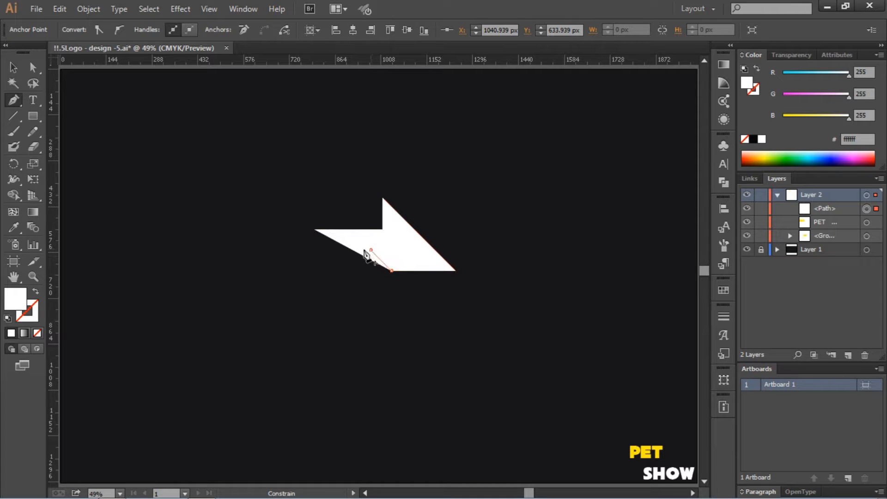
click(337, 250)
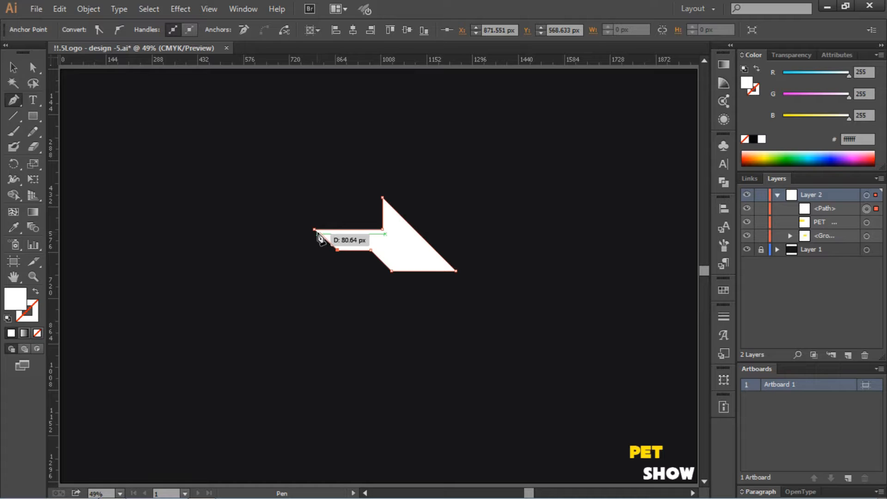
click(314, 229)
Refine the head outline by moving the snout tip slightly inward and lowering the jaw's bottom edge diagonally.
click(32, 67)
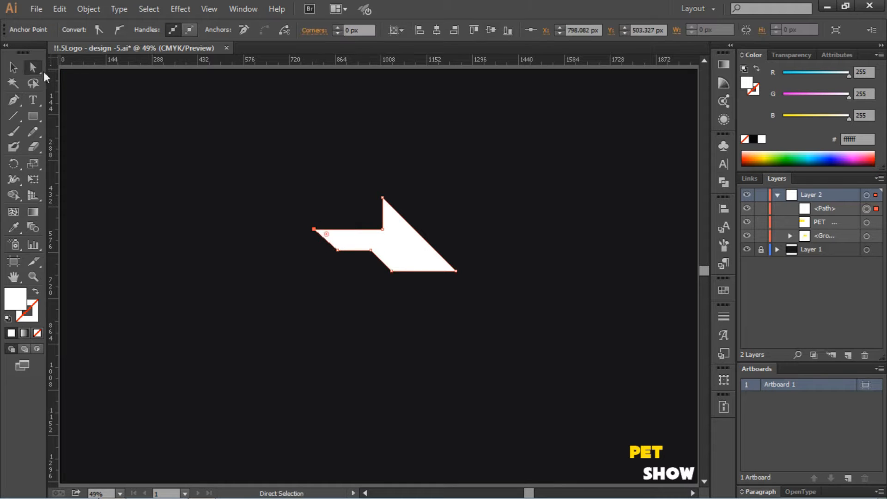
drag(287, 200, 326, 238)
click(249, 154)
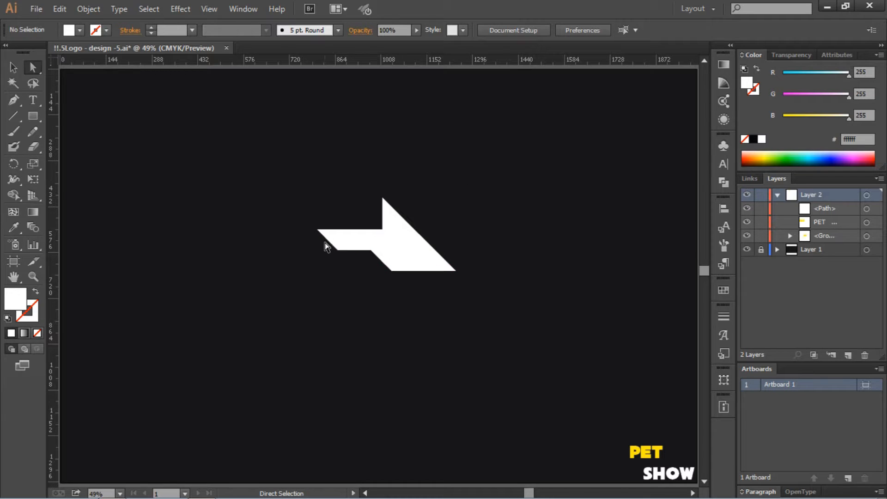
drag(370, 249, 391, 271)
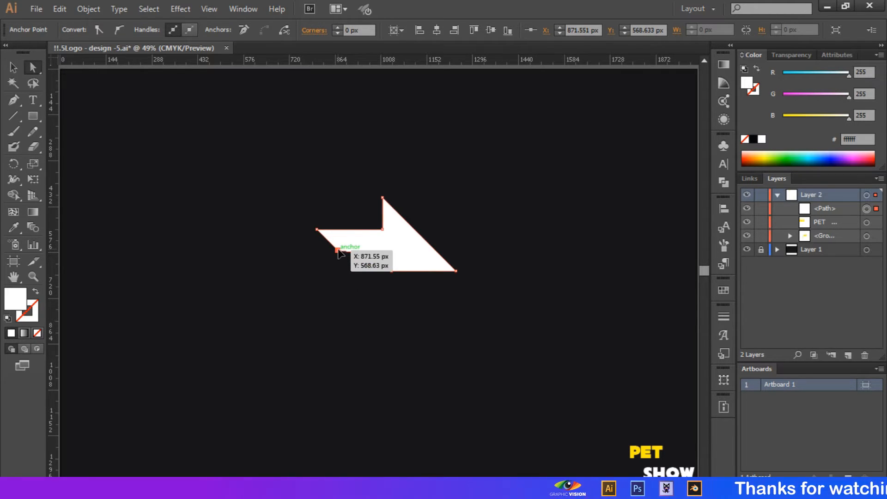
drag(337, 250, 344, 258)
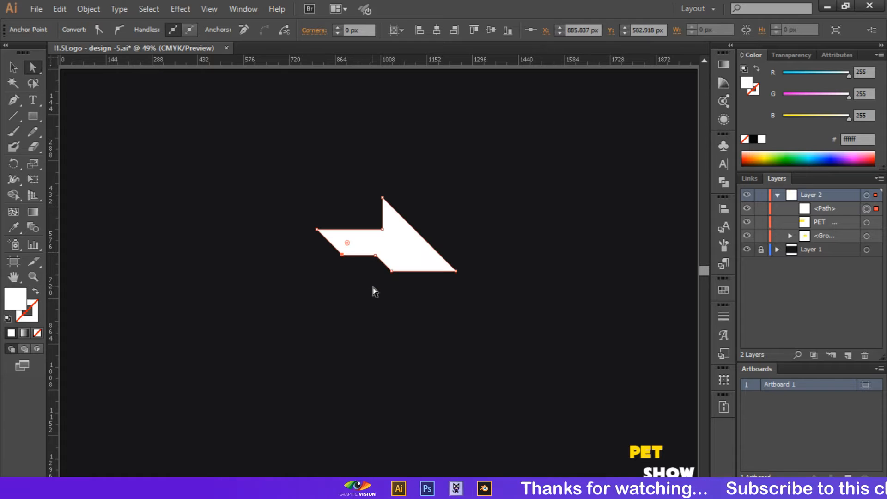
click(357, 250)
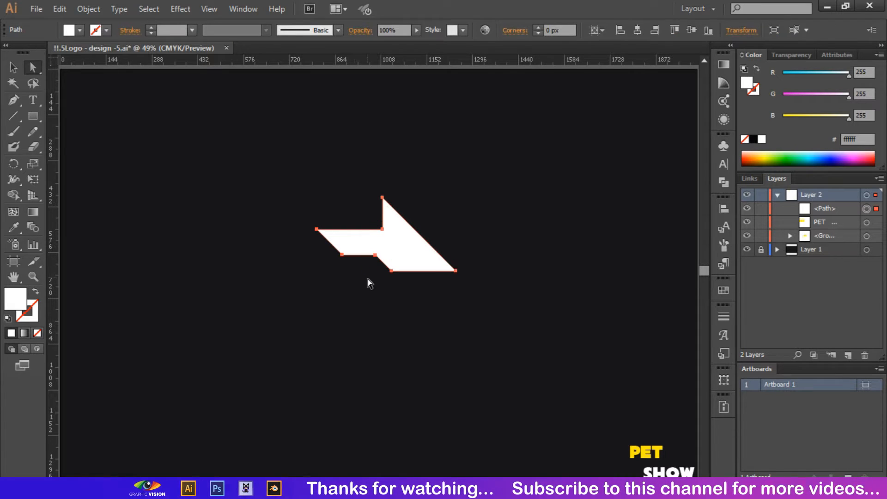
click(369, 283)
Try shifting the inner corner at the ear's base about 20 px toward the snout.
click(382, 229)
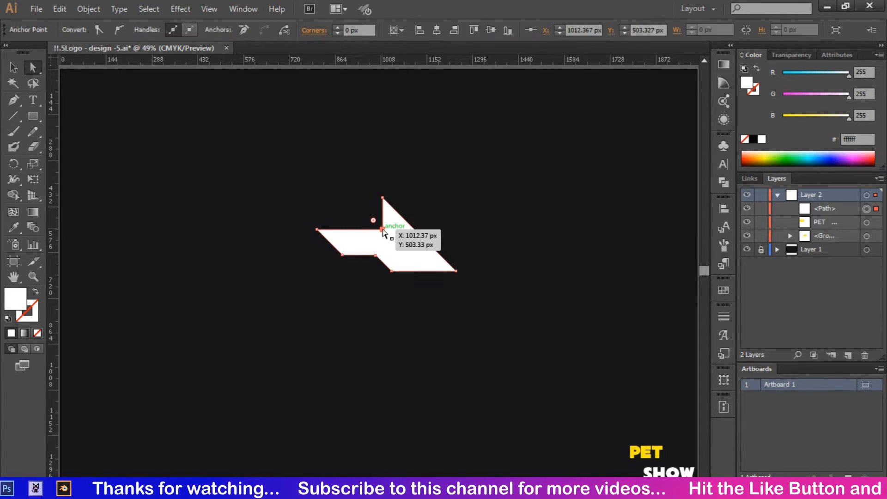
drag(382, 230, 378, 229)
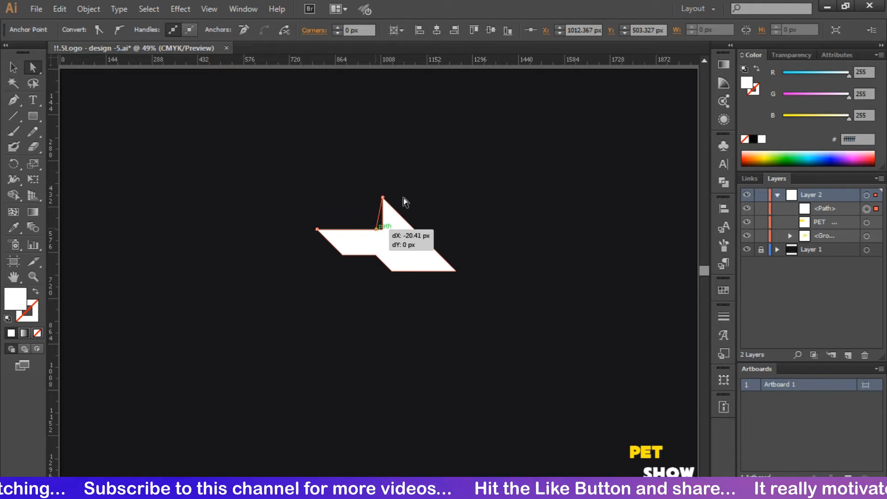
drag(403, 198, 403, 198)
click(425, 193)
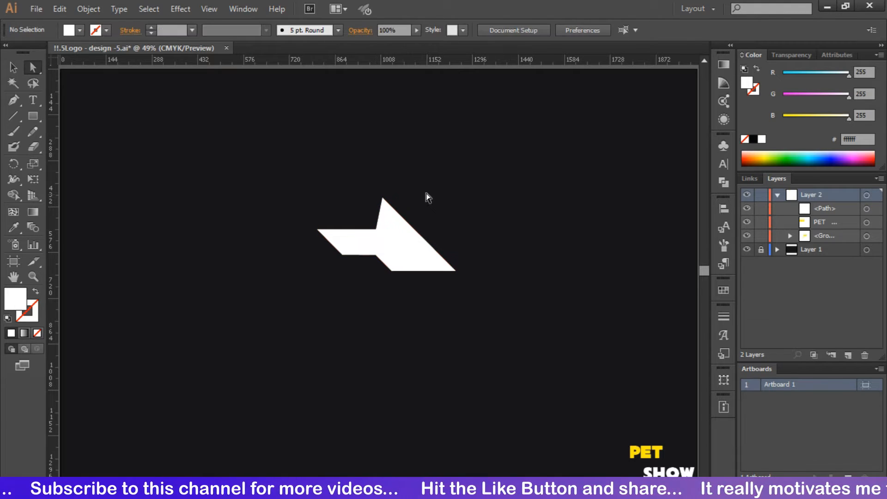
click(375, 229)
drag(375, 229, 382, 229)
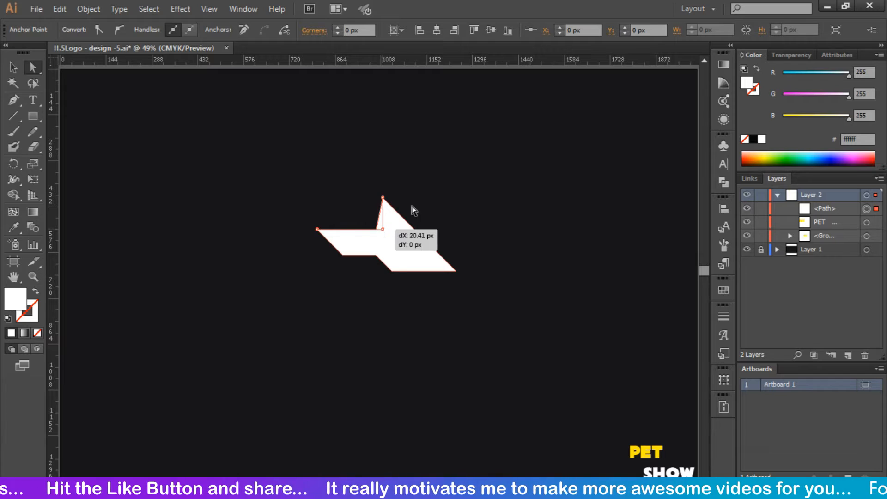
click(425, 191)
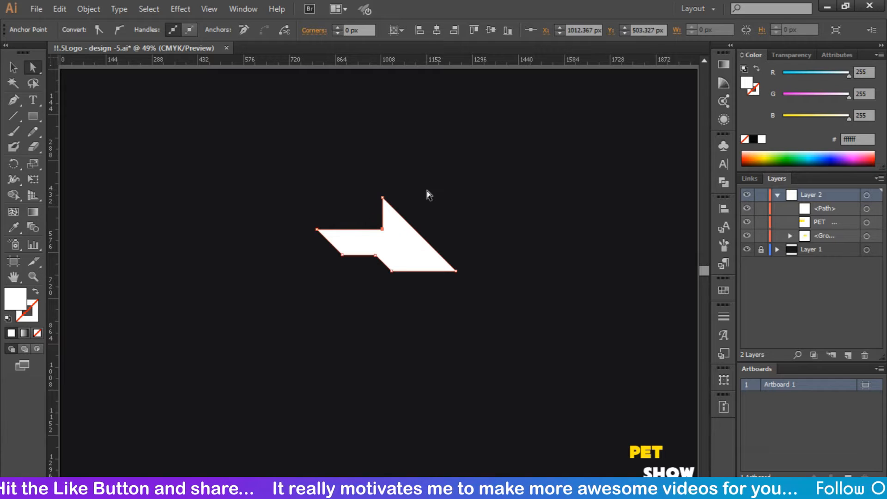
Draw a small white triangle with the Pen tool in front of the main ear as the second ear.
click(362, 229)
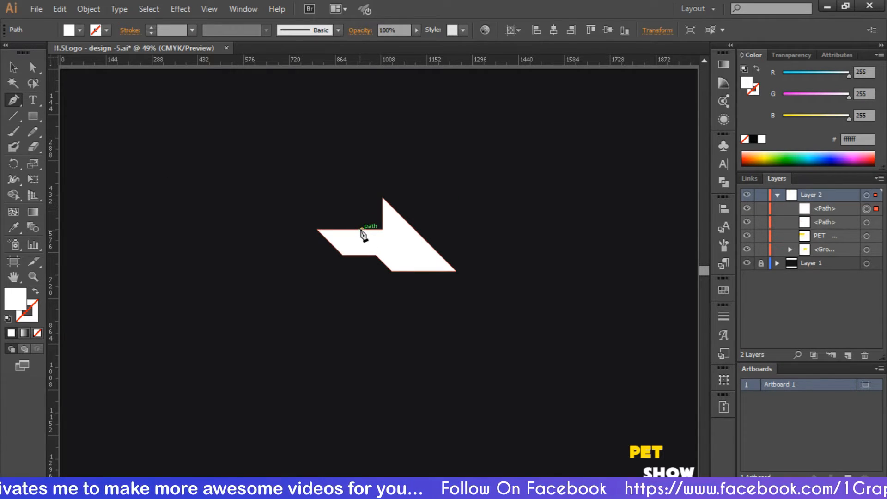
click(361, 209)
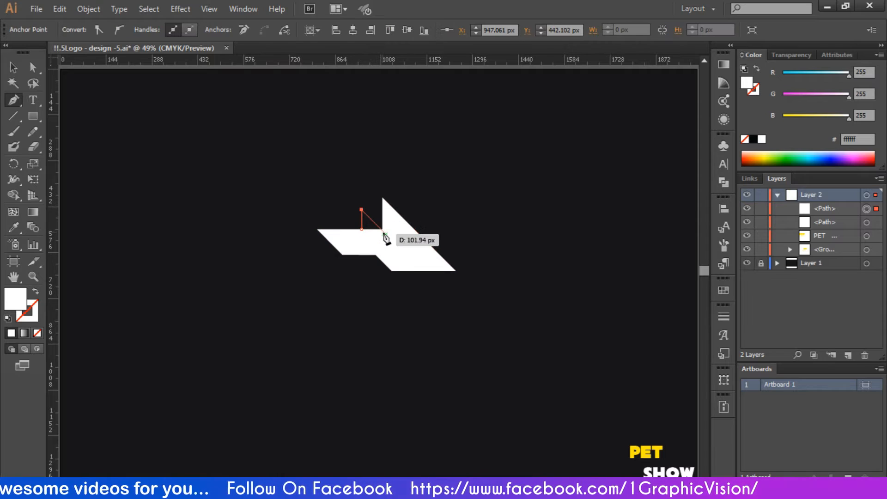
click(383, 231)
click(362, 230)
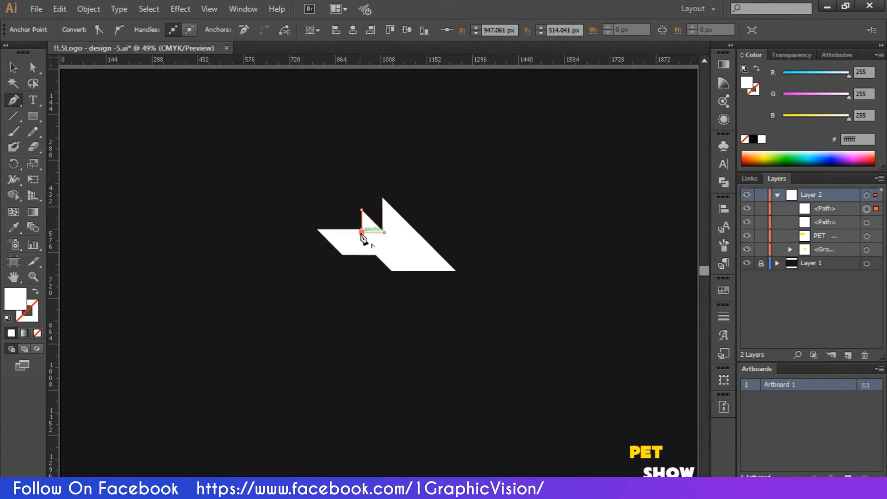
click(13, 67)
click(398, 199)
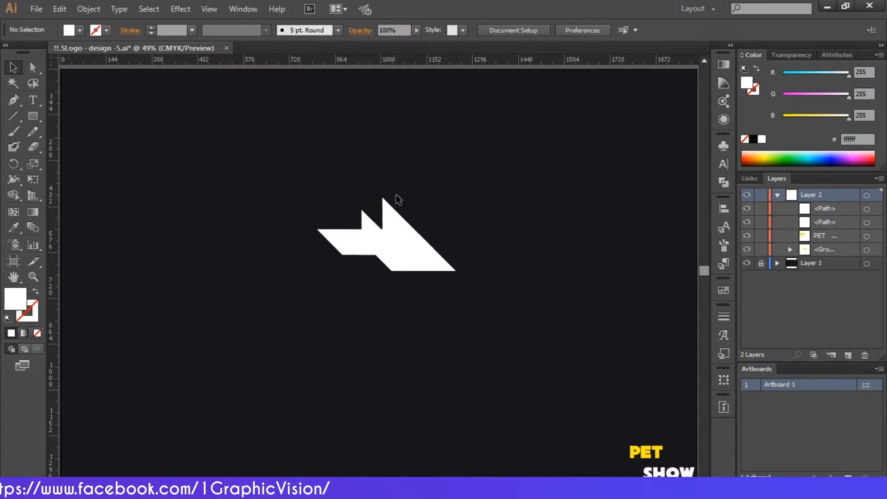
Nudge the small ear triangle slightly right and up, closer to the main ear.
click(373, 229)
key(Right)
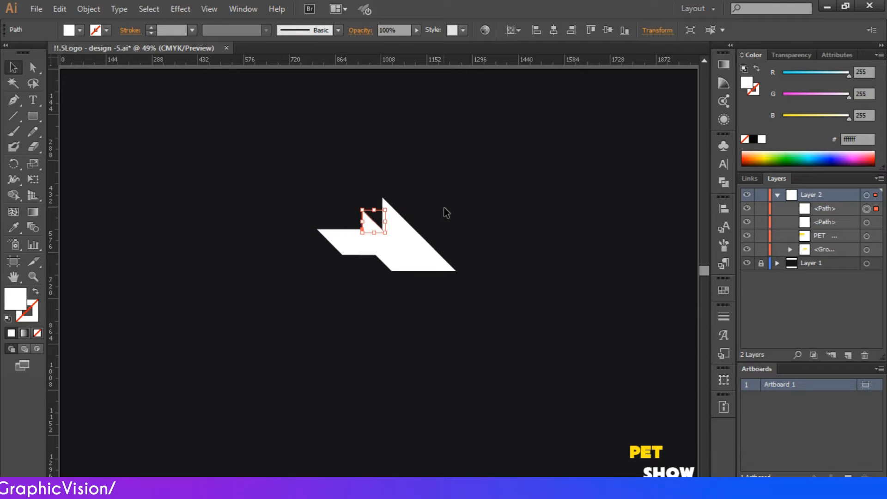
key(Right)
key(Right)
key(Right)
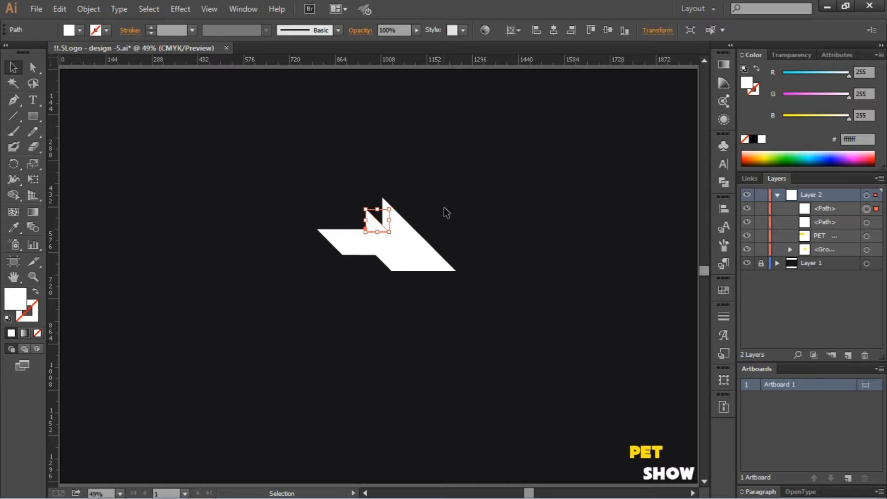
key(ctrl+shift+a)
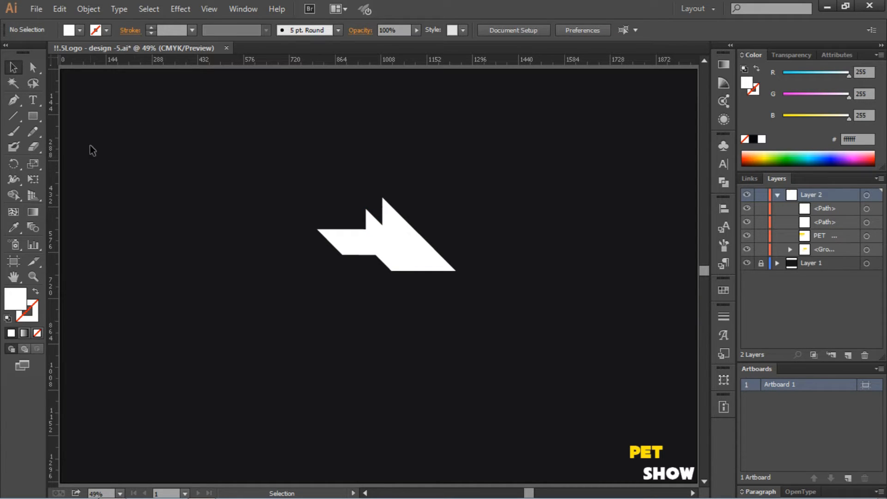
Draw a thin four-sided collar strip with the Pen tool across the bottom of the neck, following its slanted edges.
click(11, 101)
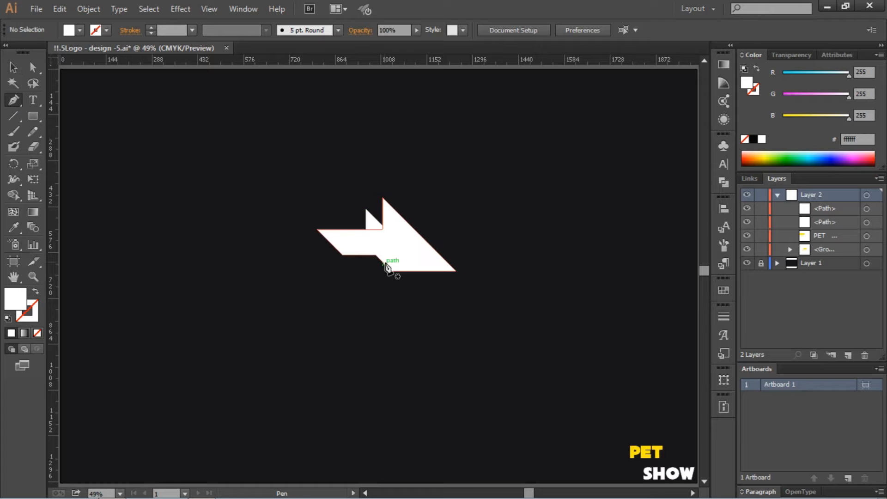
drag(384, 263, 447, 263)
click(456, 270)
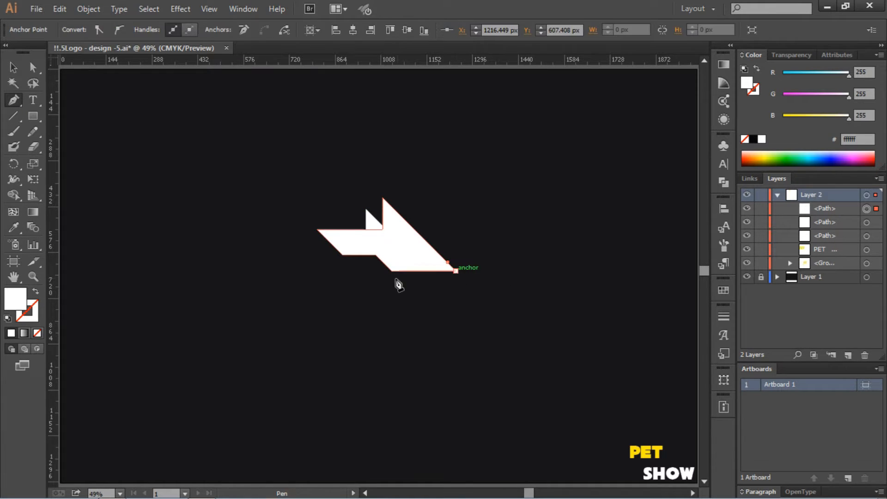
click(392, 271)
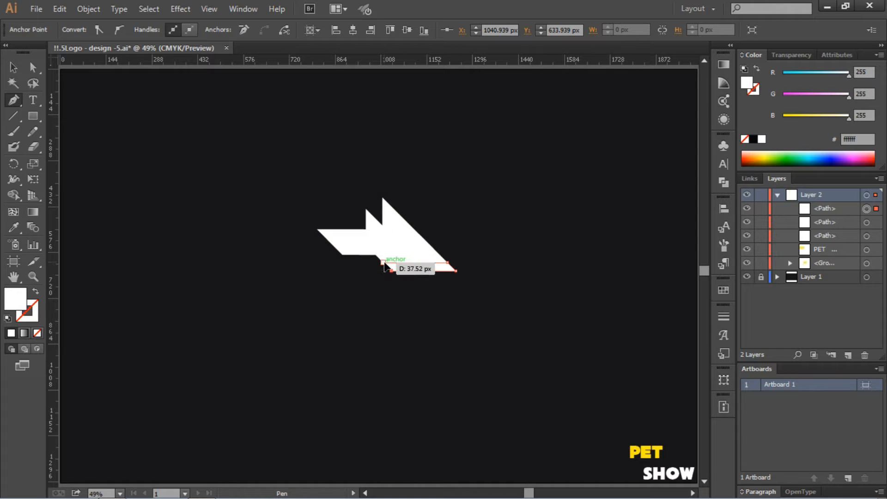
click(383, 263)
click(21, 69)
click(169, 129)
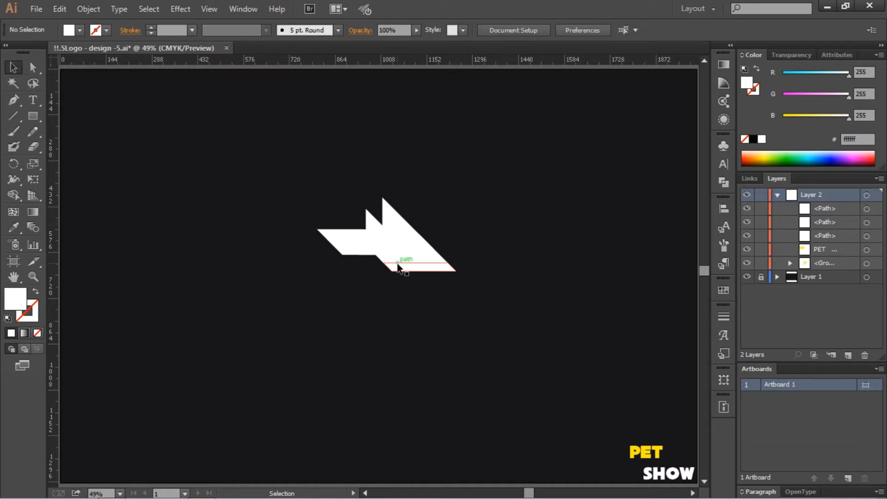
Fill the collar strip with yellow (fff200).
click(399, 269)
click(79, 30)
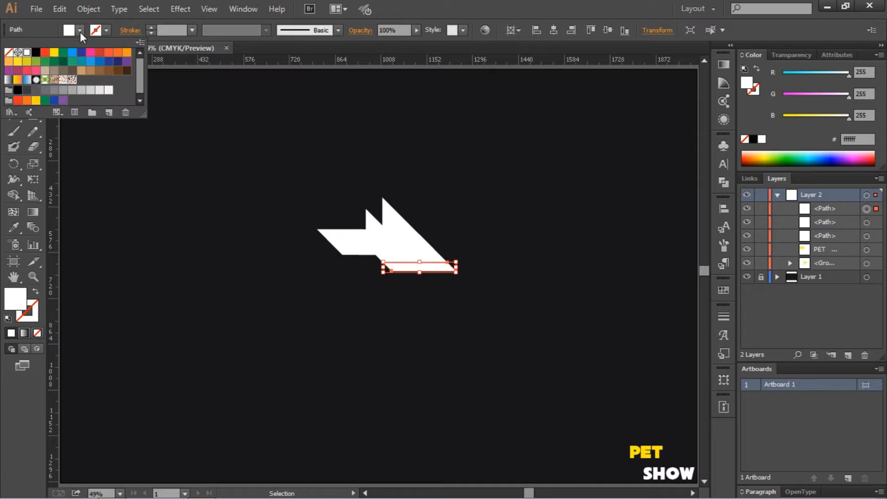
click(51, 57)
click(382, 180)
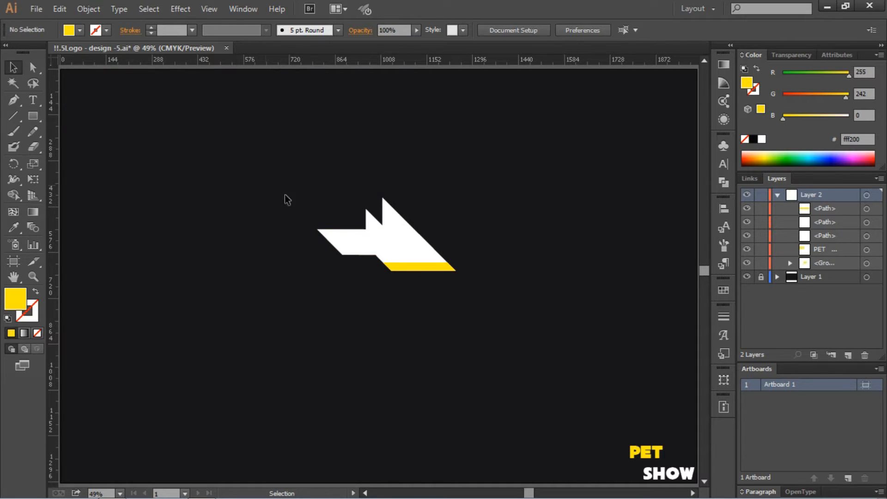
Round the head shape's snout corners with a radius of about 150 px and smooth the throat corner into a curve.
click(342, 243)
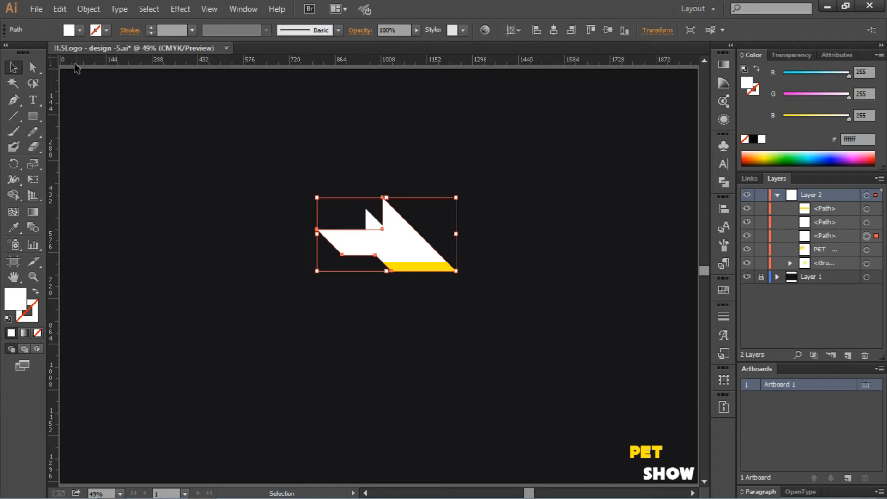
key(a)
drag(311, 202, 362, 207)
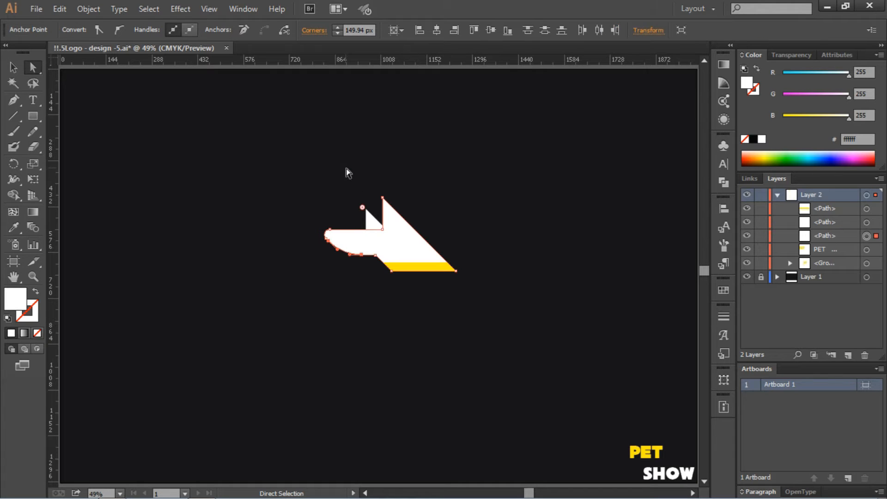
click(348, 173)
click(375, 253)
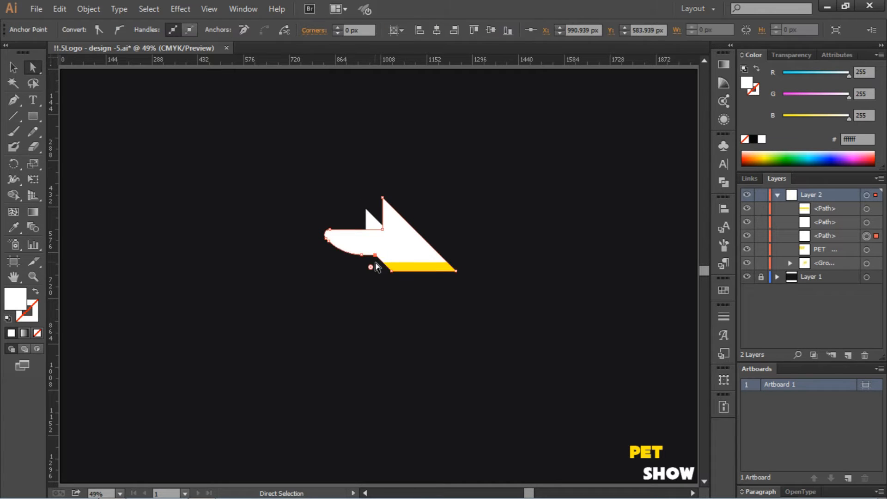
drag(372, 260, 371, 283)
click(421, 340)
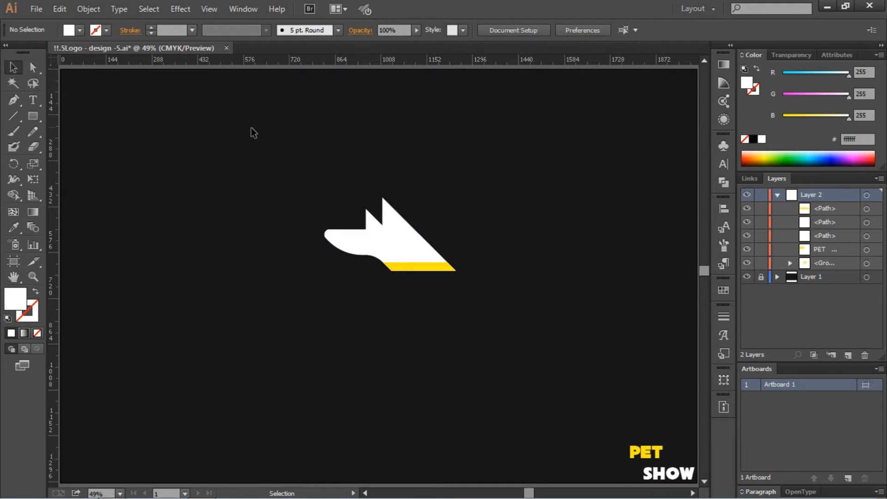
Unite the white head shape and the small ear triangle into one path, leaving out the yellow collar.
drag(245, 155, 464, 309)
right_click(404, 252)
click(475, 261)
drag(356, 184, 411, 237)
click(725, 179)
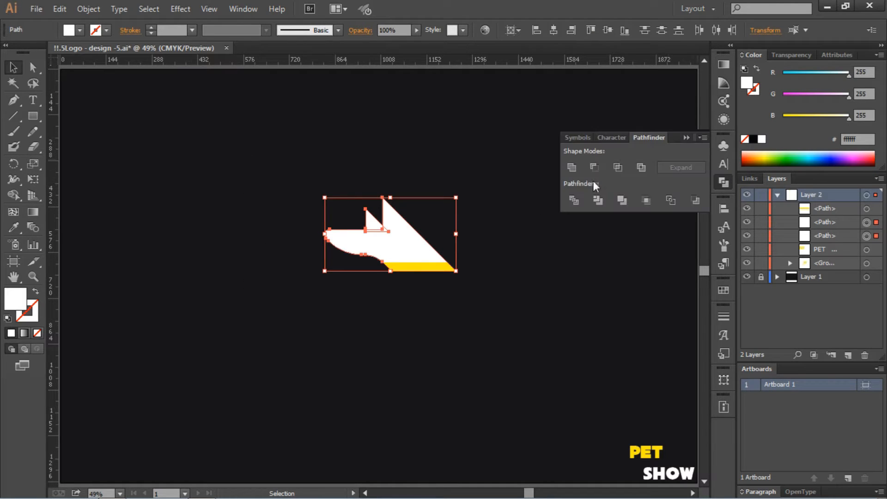
click(573, 167)
click(686, 138)
click(534, 163)
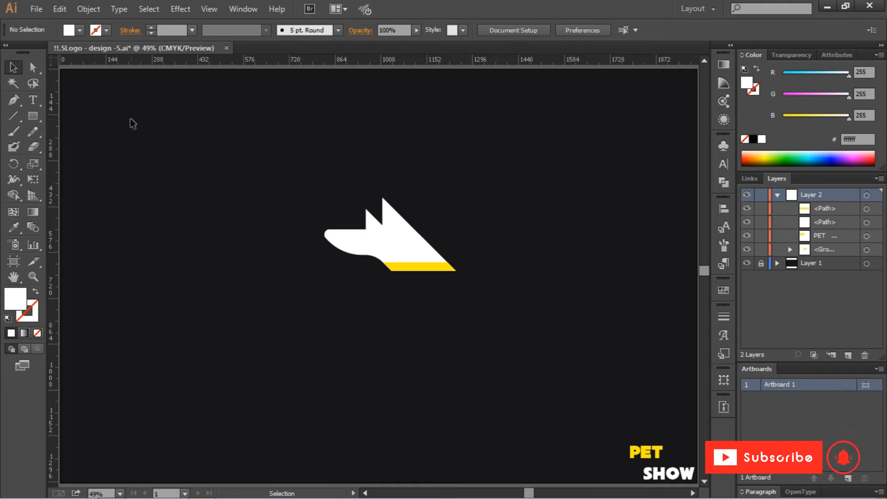
click(33, 68)
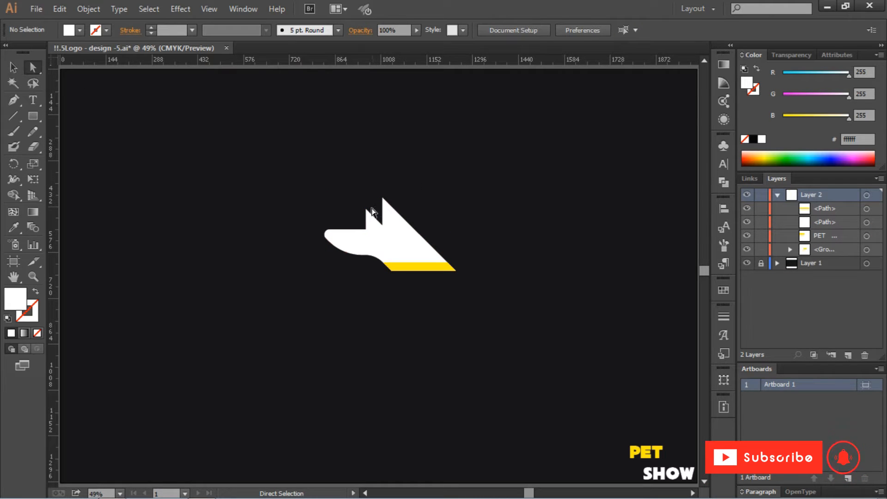
mouse_move(371, 209)
mouse_down()
mouse_move(359, 209)
mouse_move(383, 199)
mouse_up()
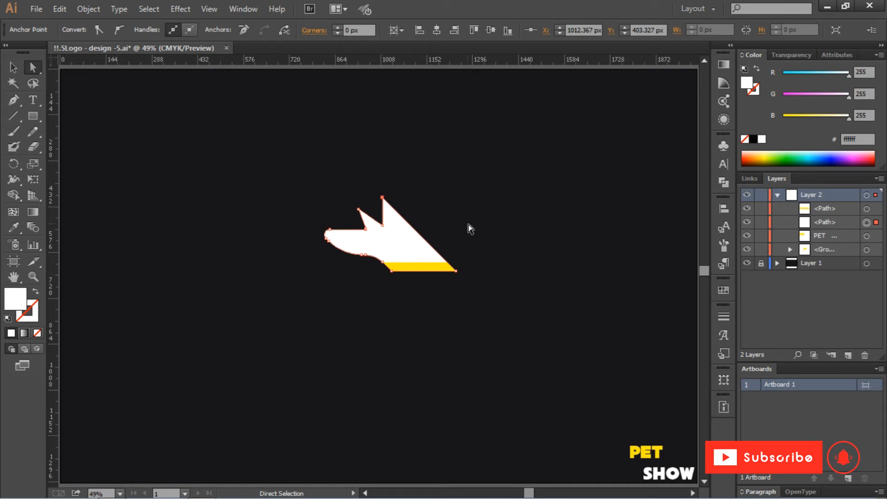
click(622, 250)
key(ctrl+z)
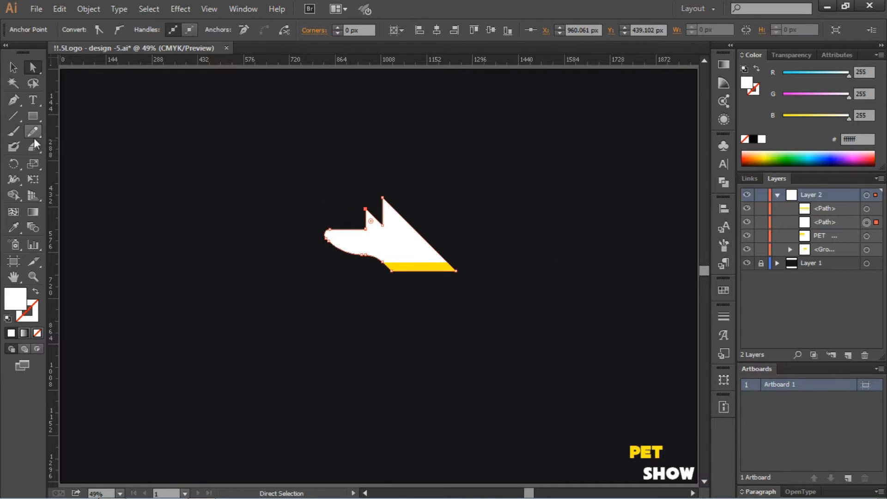
Add an anchor point on the head's sloping back edge, about 40% of the way down, and nudge it slightly outward.
click(13, 99)
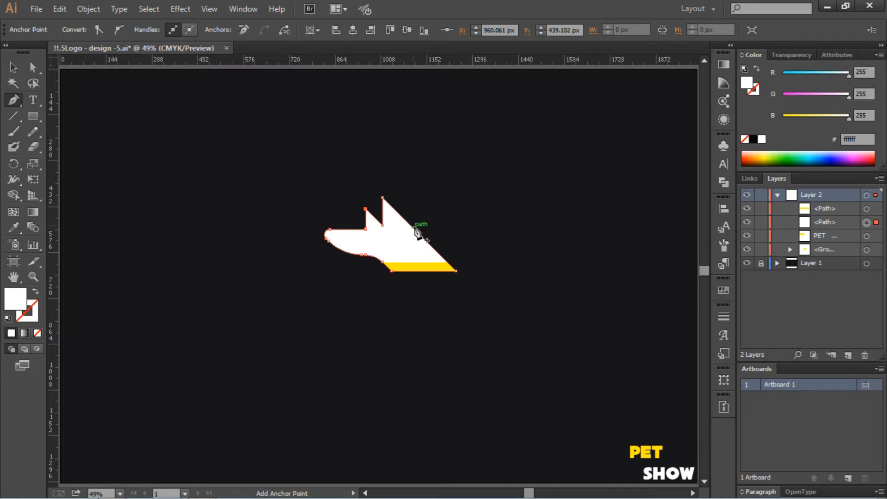
key(ctrl)
ctrl+click(415, 237)
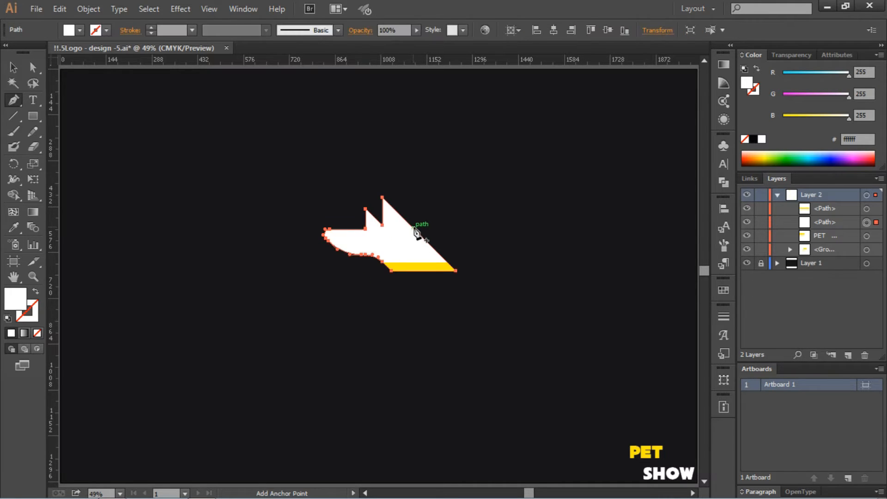
click(413, 229)
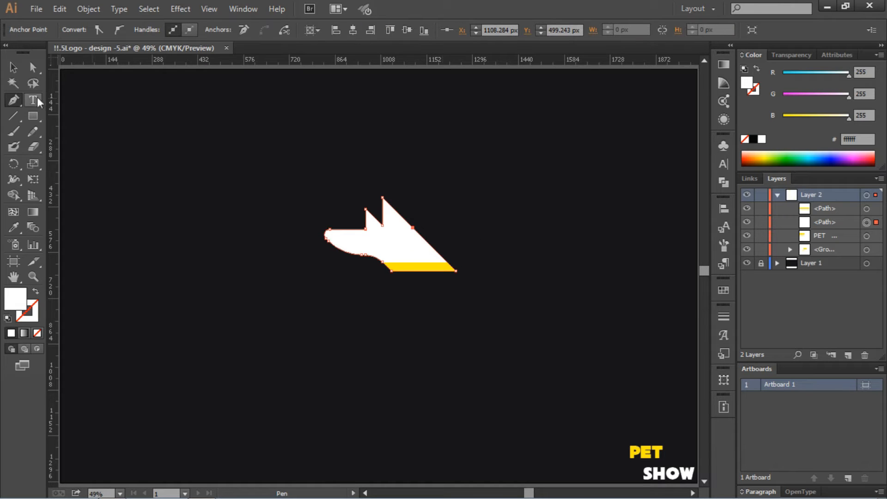
click(33, 68)
click(401, 194)
click(413, 227)
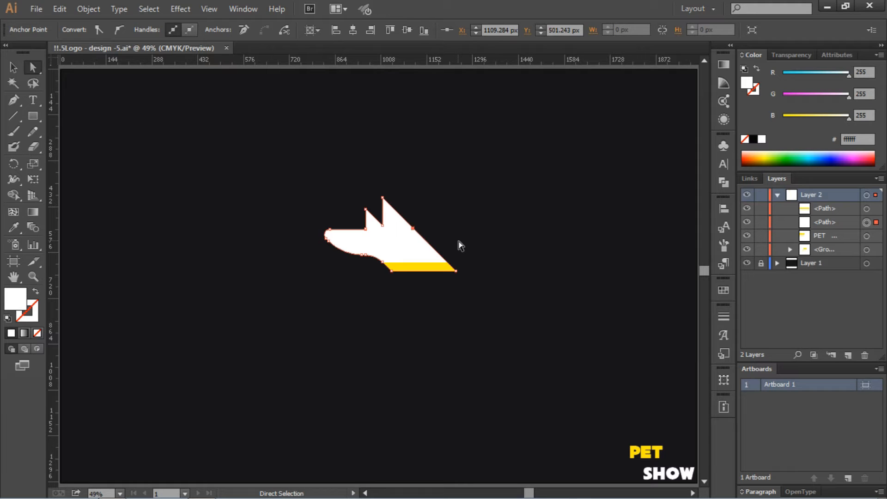
Shift the tips of both ears horizontally toward the back of the head, making the small ear's tip move by about 20 px.
mouse_move(382, 198)
mouse_down()
mouse_move(355, 209)
mouse_move(395, 198)
mouse_move(375, 208)
mouse_up()
click(450, 167)
key(ctrl+z)
click(427, 193)
click(365, 209)
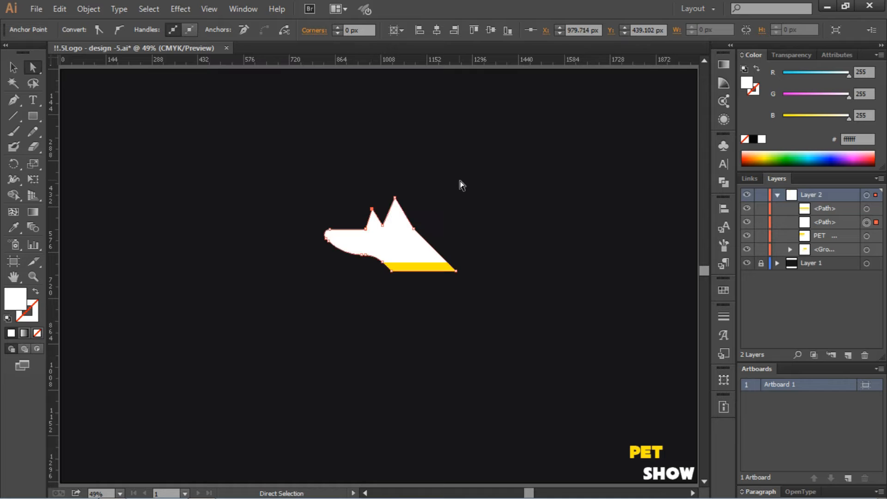
Smooth the head's back edge into a curve and round the corner between snout and small ear with a radius of about 18.58 px.
click(461, 182)
drag(325, 269, 291, 222)
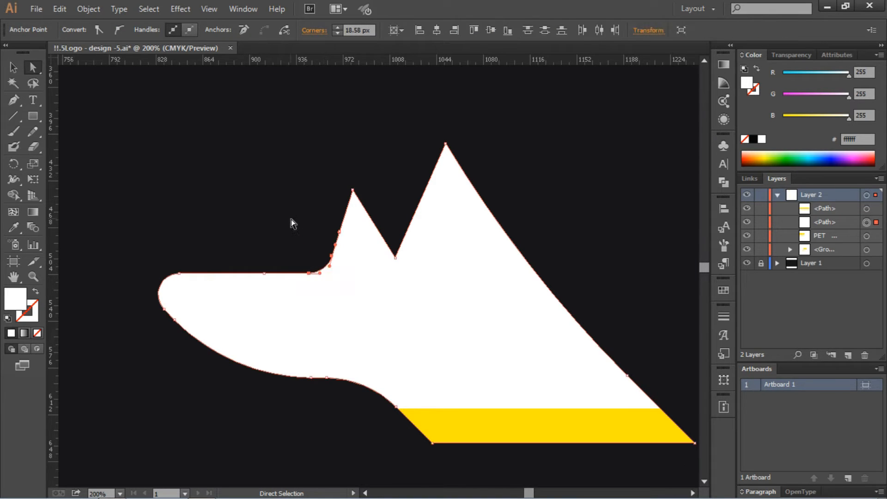
click(291, 222)
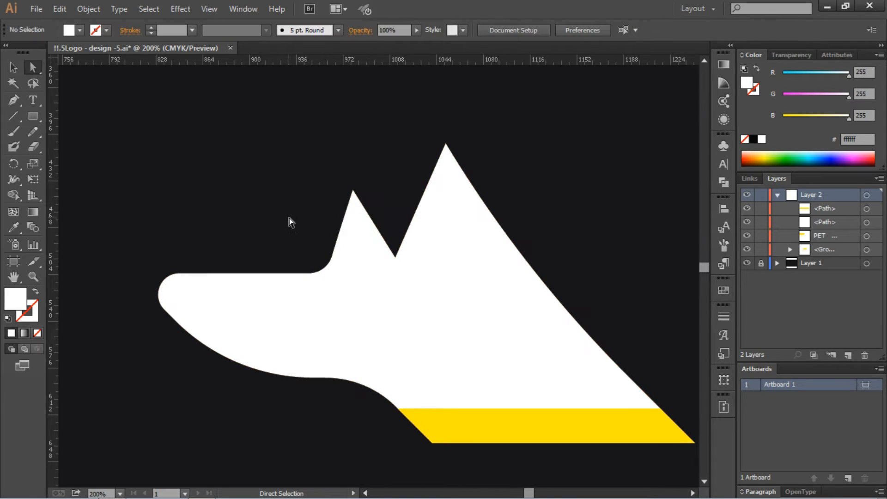
Slightly round the sharp bottom of the notch between the two ears.
click(395, 257)
click(395, 229)
click(396, 256)
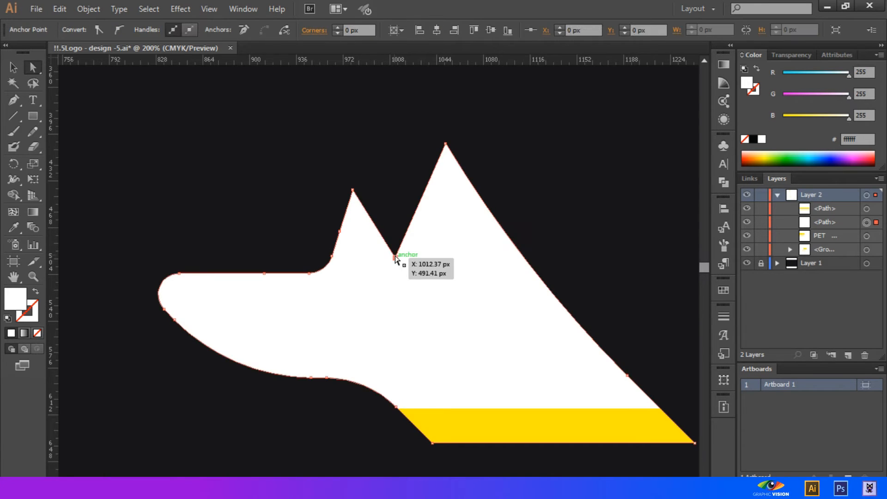
mouse_move(395, 233)
mouse_down()
mouse_move(390, 182)
mouse_move(395, 243)
mouse_up()
click(383, 191)
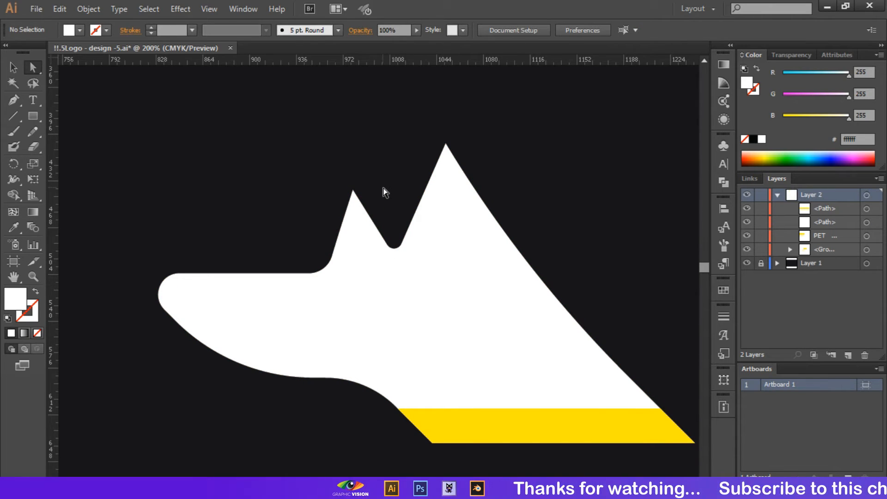
Draw a closed teardrop shape inside the small ear with the Pen tool, pointed at the ear tip and rounded below.
click(18, 95)
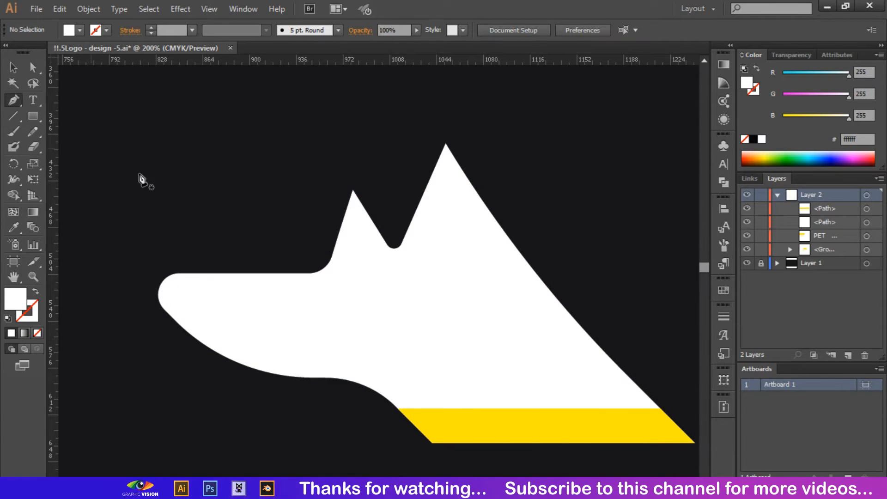
click(351, 207)
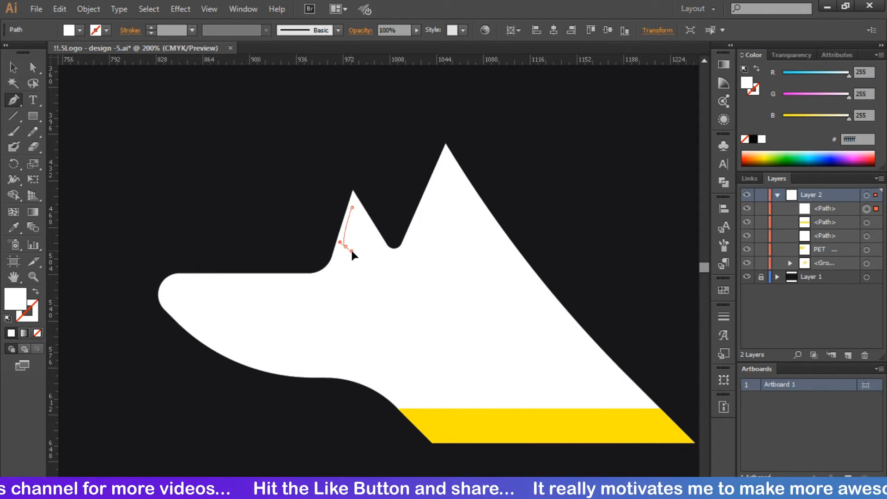
drag(351, 250, 366, 262)
drag(352, 208, 324, 182)
click(19, 64)
click(412, 203)
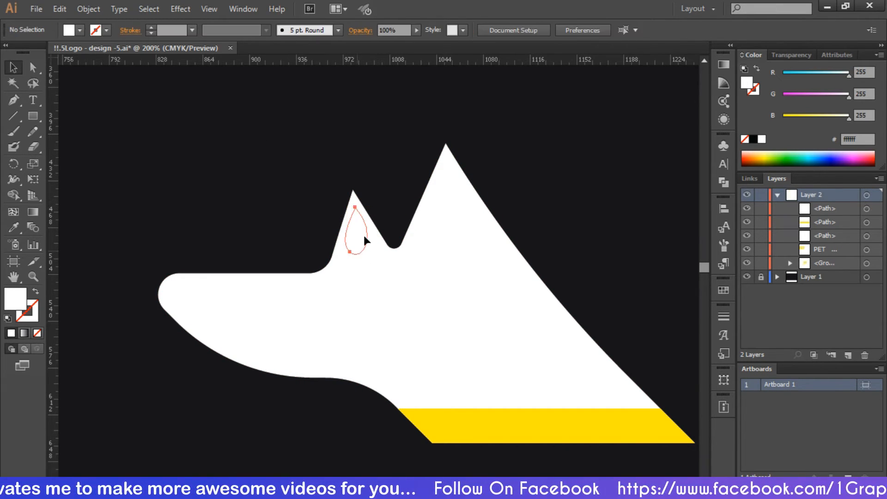
Fill the small ear's teardrop with light grey (e6e7e8) and add a larger matching teardrop inside the large ear.
click(364, 234)
click(69, 30)
click(46, 54)
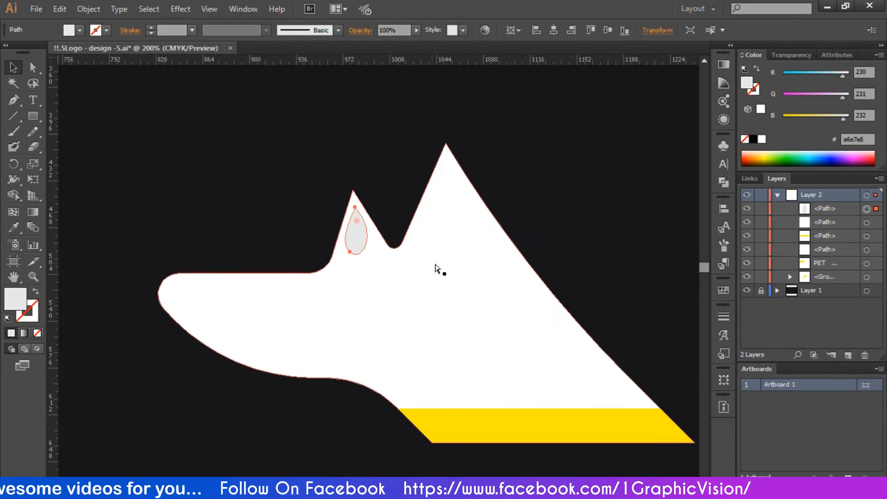
drag(435, 267, 458, 216)
click(534, 174)
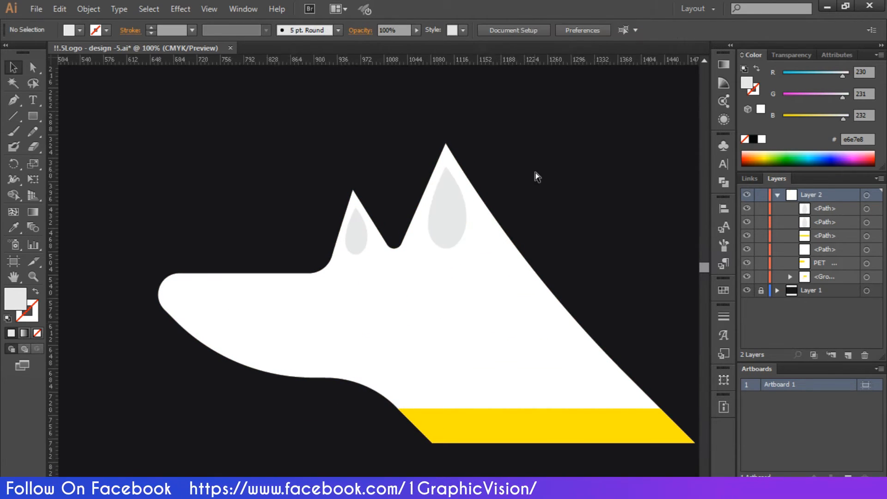
Enlarge the grey teardrop in the large ear slightly and move it down about 3.33 px.
key(ctrl+minus)
click(431, 225)
drag(442, 256, 448, 265)
click(485, 212)
drag(429, 223, 430, 227)
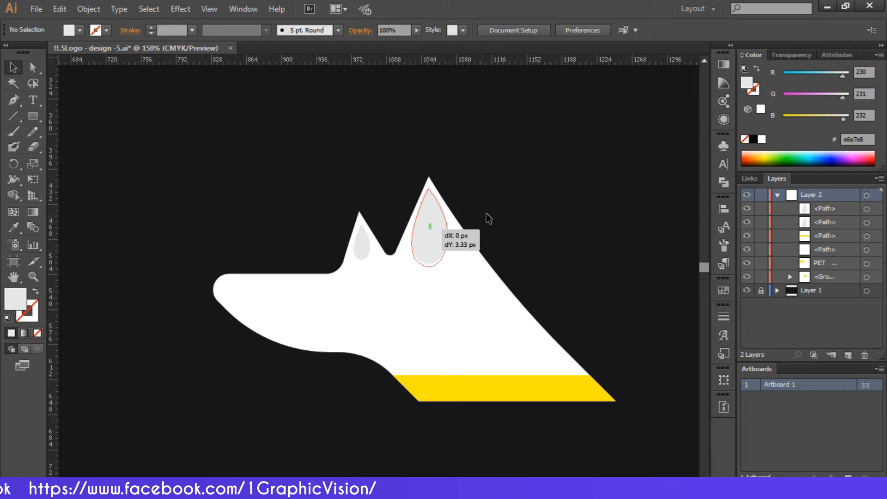
click(529, 191)
Enlarge the grey teardrop in the small ear slightly and nudge it down inside the ear.
click(362, 246)
drag(369, 260, 374, 267)
click(392, 227)
click(363, 239)
key(Down)
click(526, 181)
key(ctrl+0)
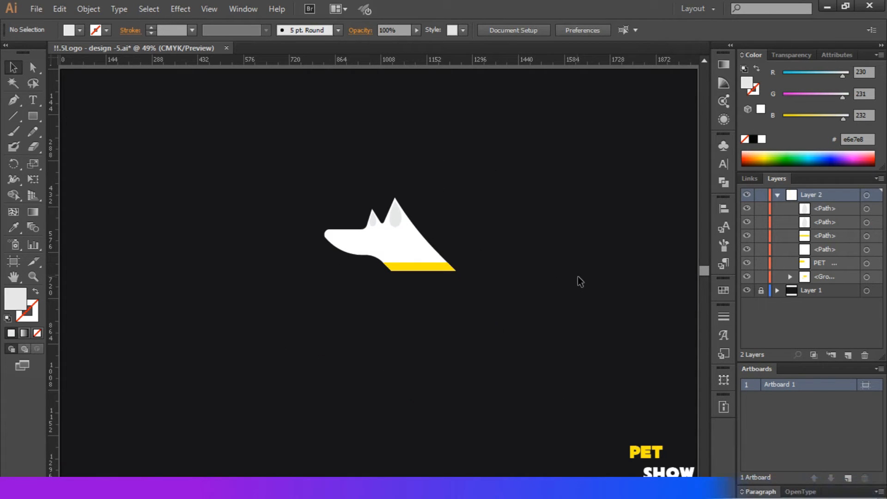
Draw a tiny circle on the empty canvas with the Ellipse tool and fill it with black (231f20).
click(33, 119)
drag(32, 119, 95, 146)
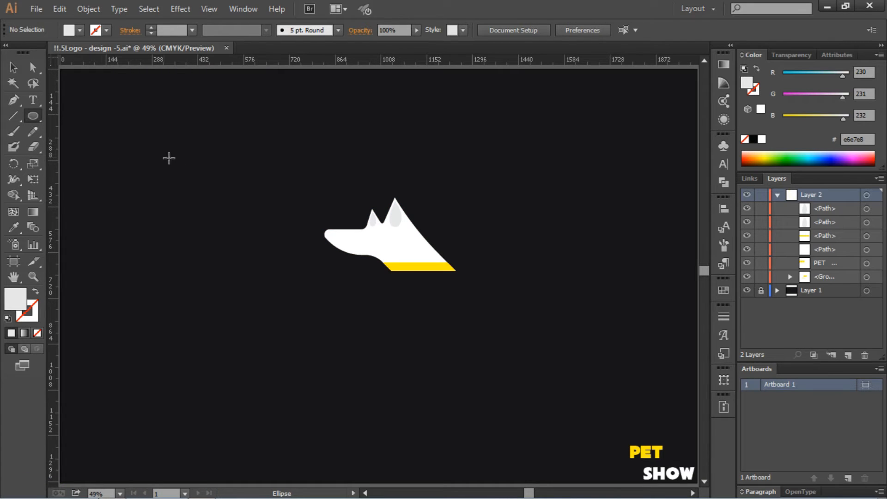
drag(182, 157, 186, 162)
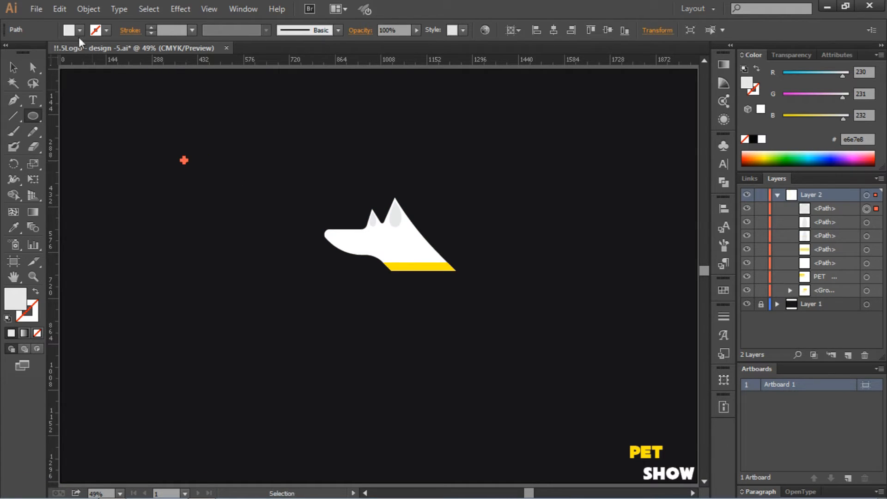
click(80, 31)
click(36, 52)
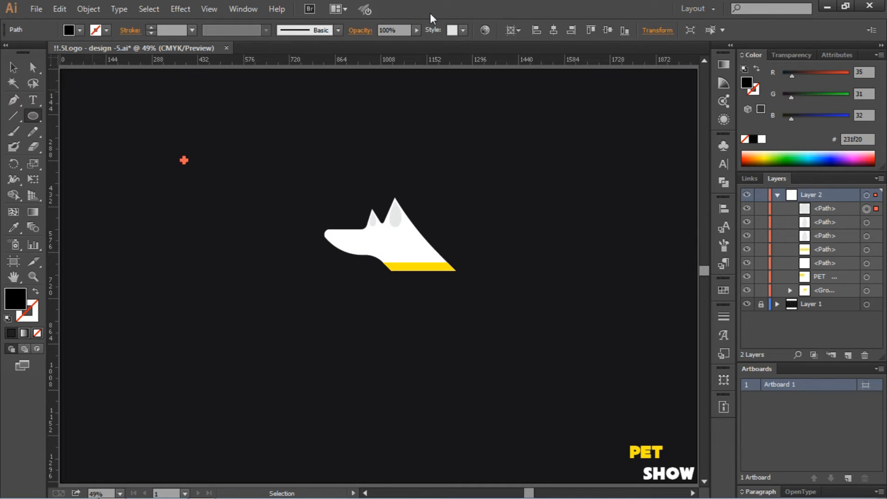
Move the small black circle onto the head as the eye, centred below the notch between the ears.
click(13, 68)
click(175, 153)
drag(187, 163, 383, 239)
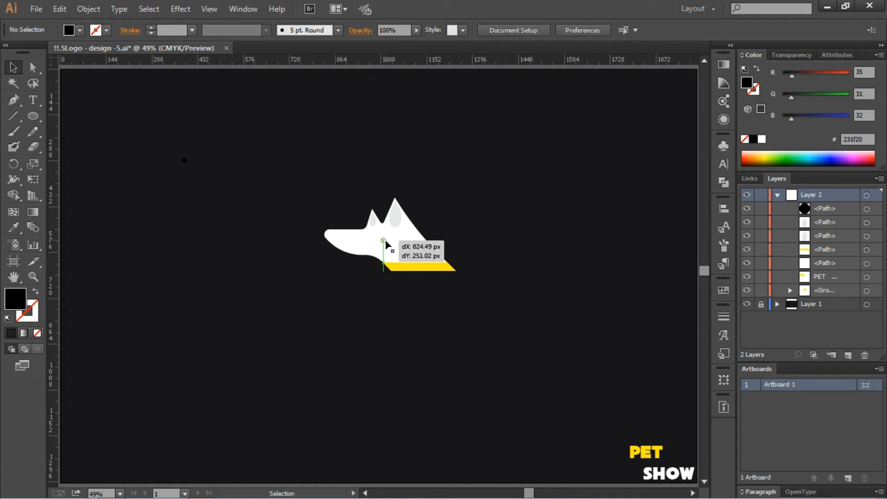
click(453, 192)
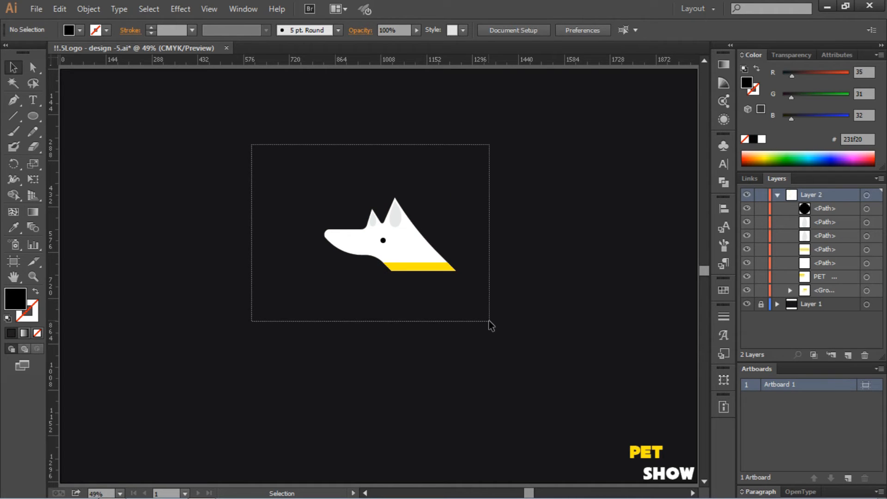
drag(489, 321, 490, 321)
click(190, 201)
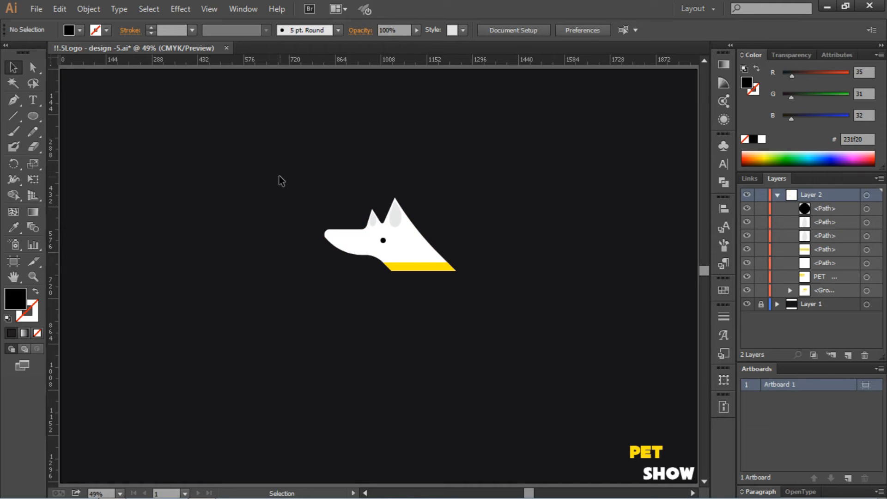
Draw a circle at the collar's lower front corner and give it the collar's yellow fill (fff200) with the Eyedropper.
key(ctrl+1)
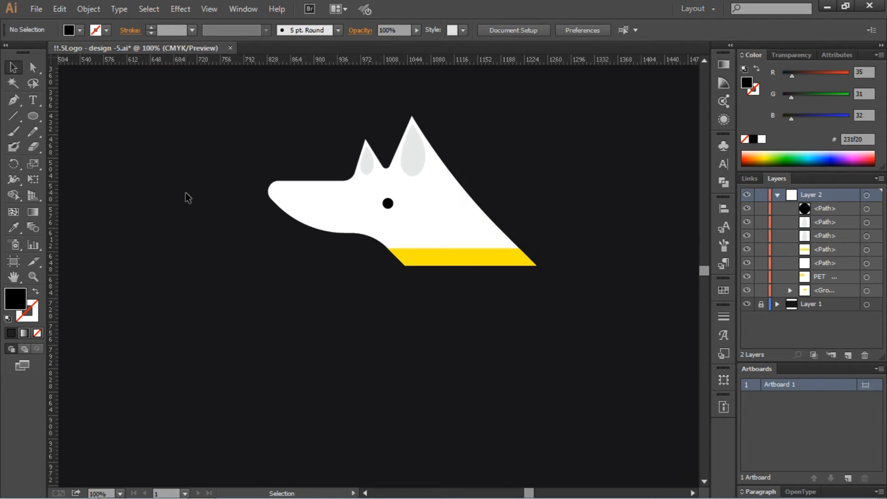
click(33, 116)
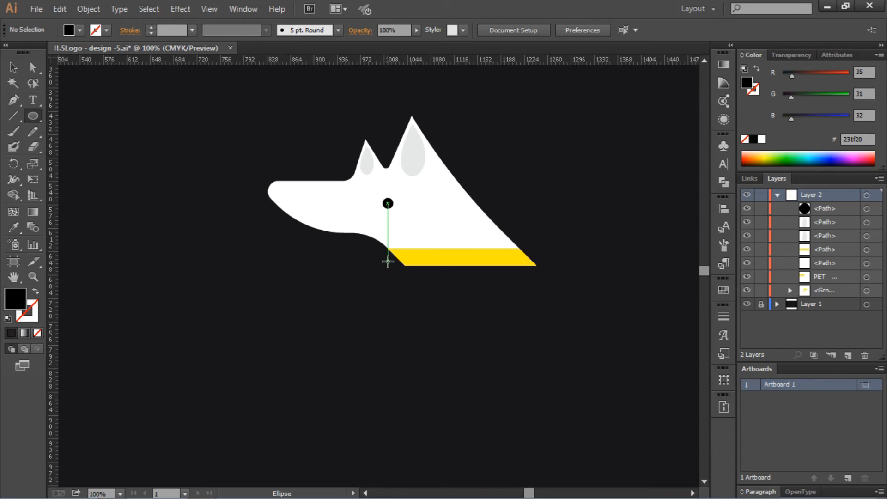
drag(389, 264, 410, 281)
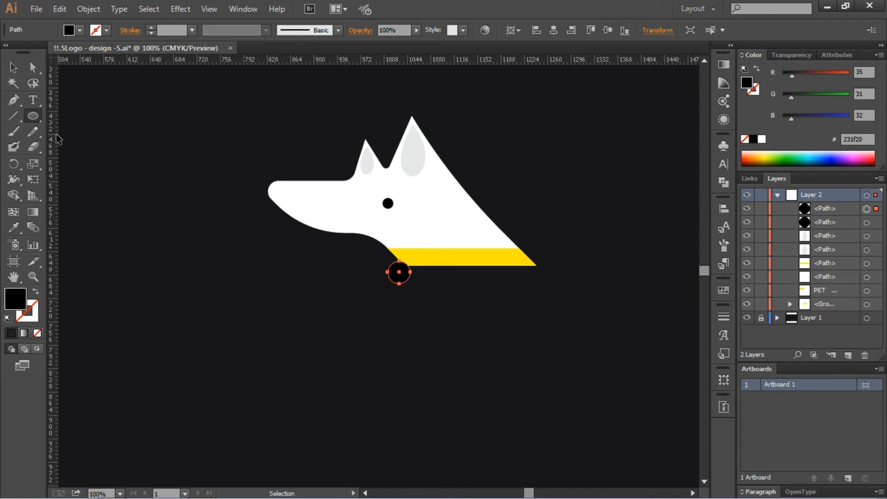
click(14, 227)
click(434, 257)
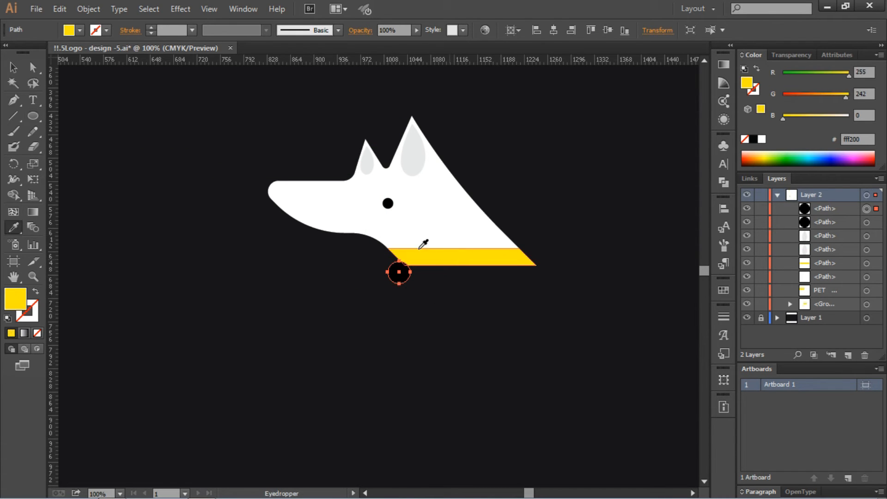
Shift the yellow circle slightly toward the back so it hangs from the collar's lower front corner as a tag.
click(13, 65)
click(379, 367)
drag(400, 281, 404, 280)
click(466, 324)
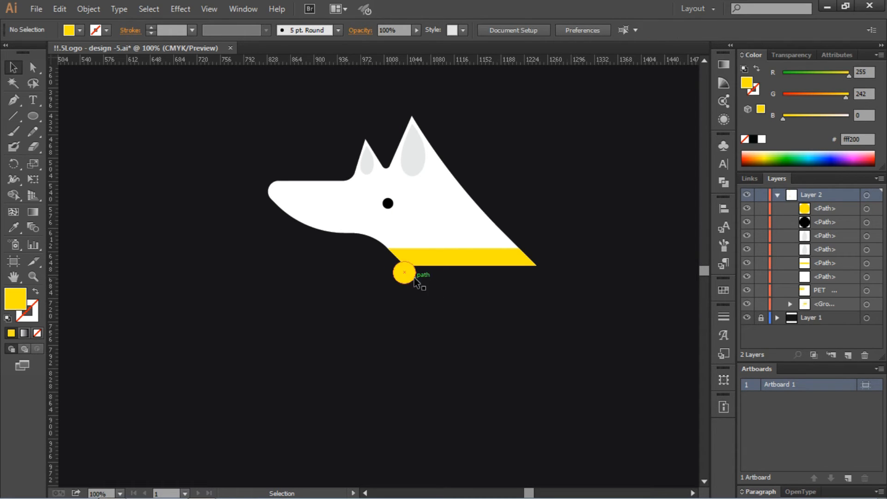
click(13, 99)
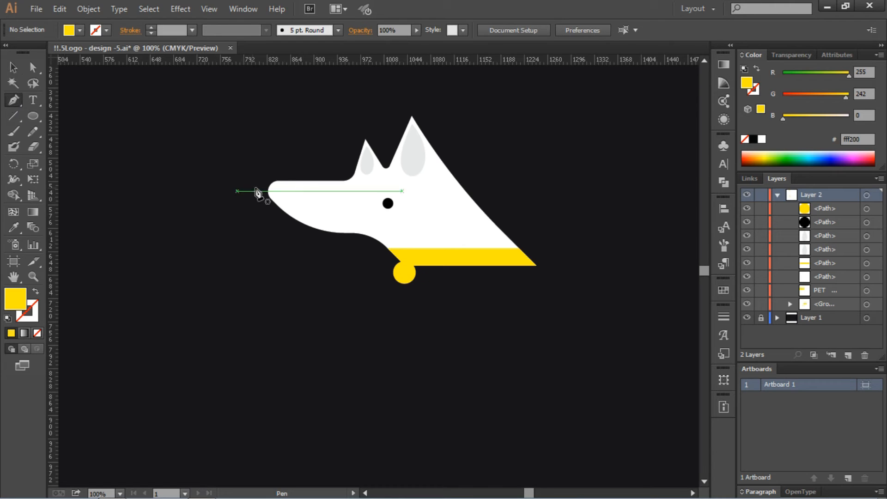
key(v)
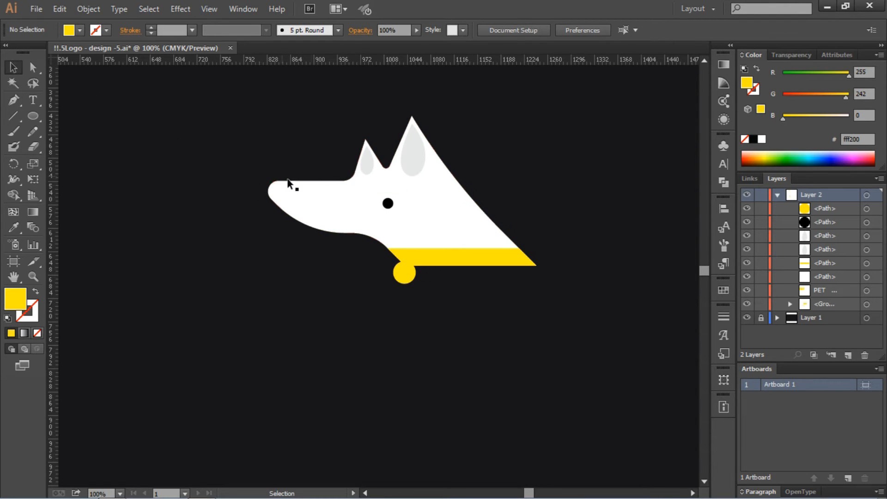
drag(32, 116, 74, 115)
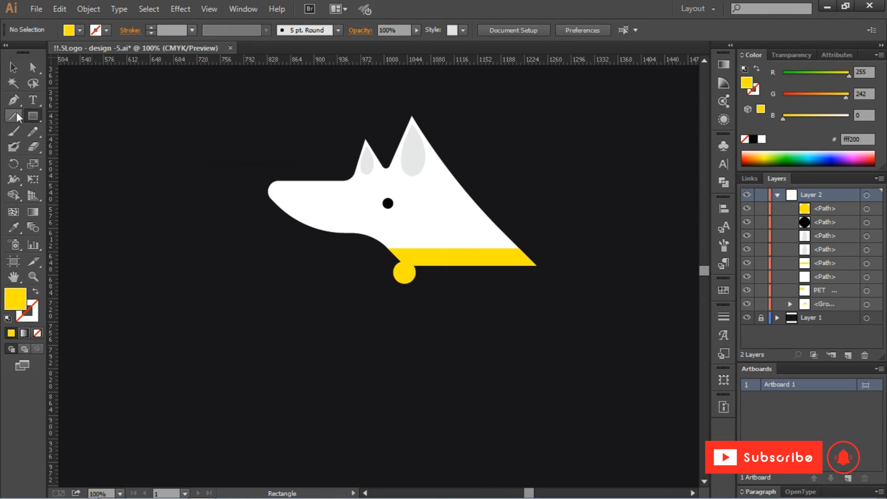
Draw a closed shape over the snout tip with the Pen tool, with a curved edge across the snout and corners extending beyond it.
click(288, 180)
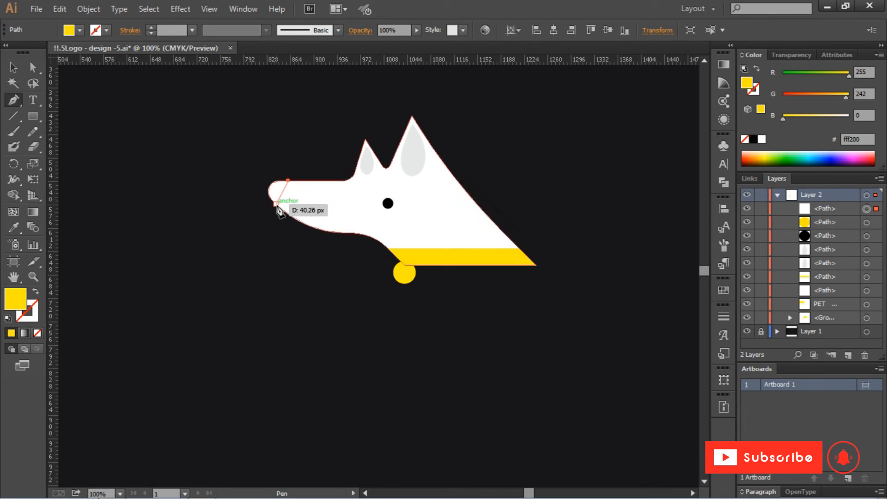
drag(281, 208, 252, 228)
click(272, 163)
click(288, 181)
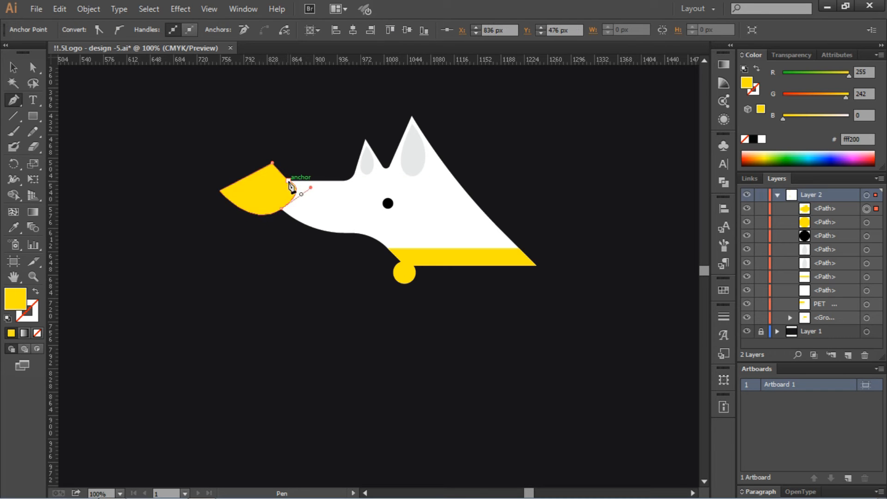
Duplicate the white head and the yellow snout shape together and move the copies to empty space below the original.
click(13, 68)
drag(327, 152, 233, 251)
key(a)
key(ctrl+c)
key(ctrl+v)
key(v)
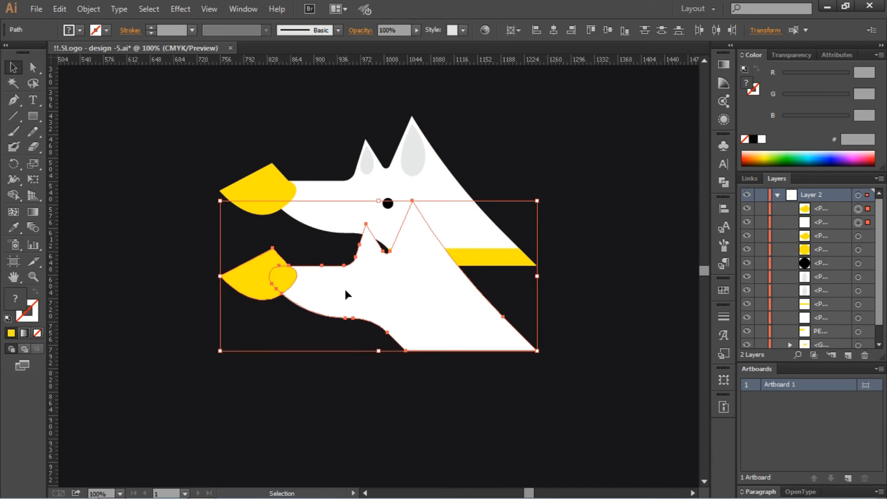
drag(347, 293, 312, 368)
Intersect the copied head and snout shape with Pathfinder so only their overlap remains as the nose.
click(724, 183)
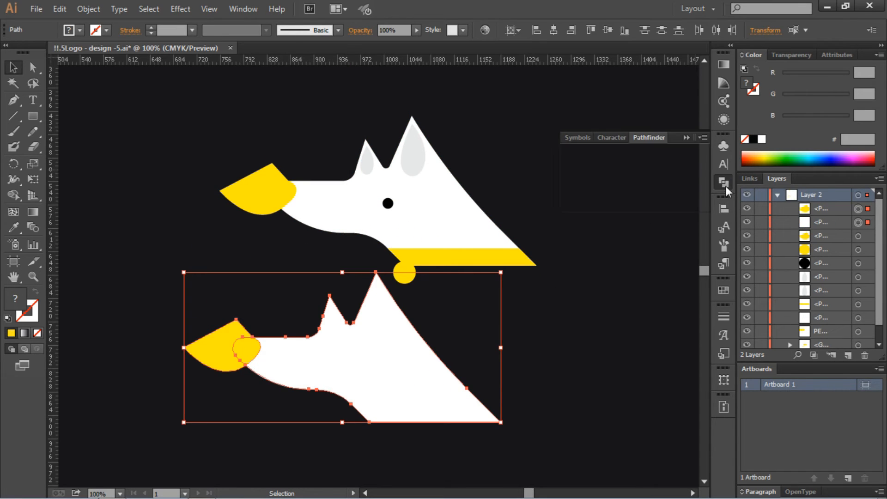
click(641, 168)
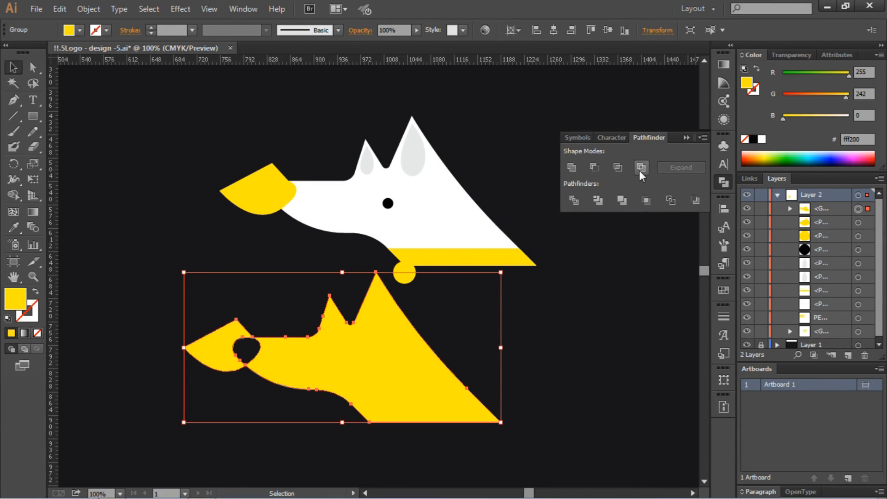
key(ctrl+z)
click(618, 169)
click(531, 308)
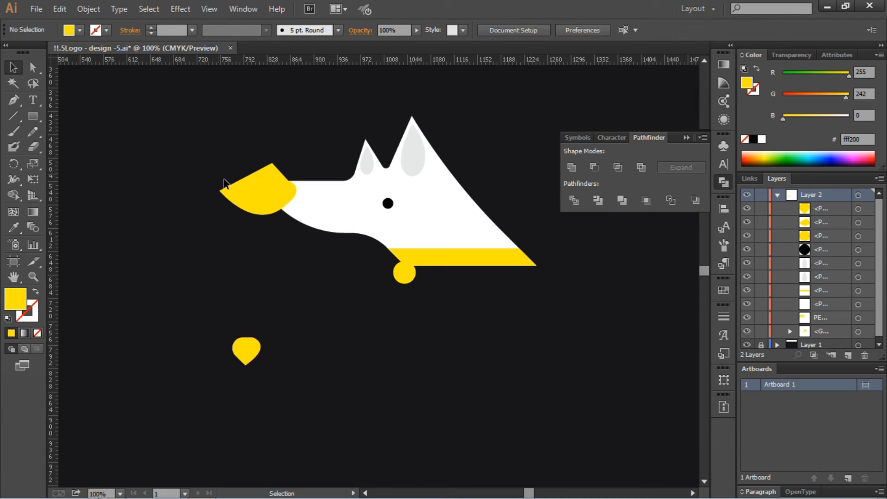
Delete the original yellow snout shape and move the intersected nose piece onto the tip of the snout.
click(243, 193)
key(Delete)
drag(245, 350, 277, 188)
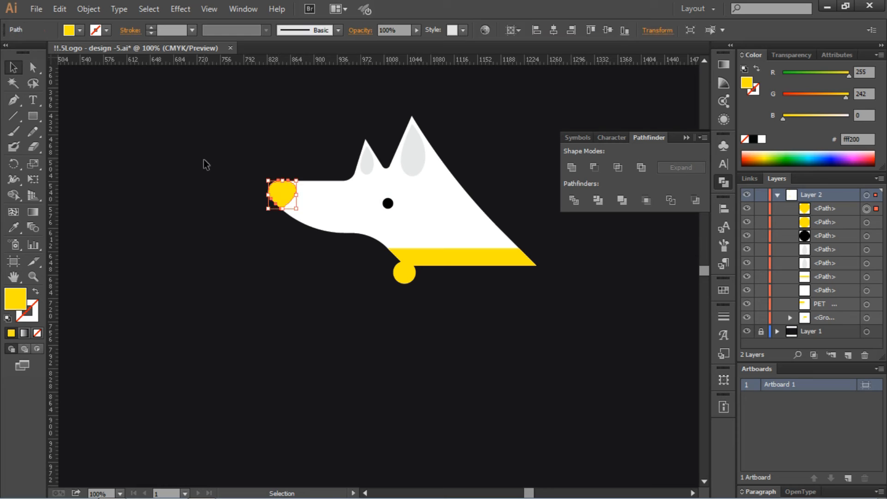
click(202, 162)
Give the nose the eye's black fill with the Eyedropper.
click(279, 193)
click(13, 227)
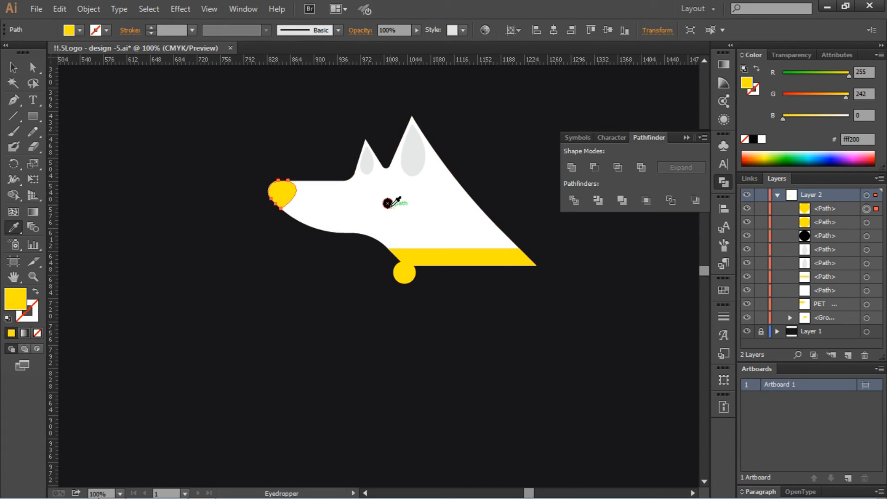
click(388, 203)
click(13, 67)
click(190, 115)
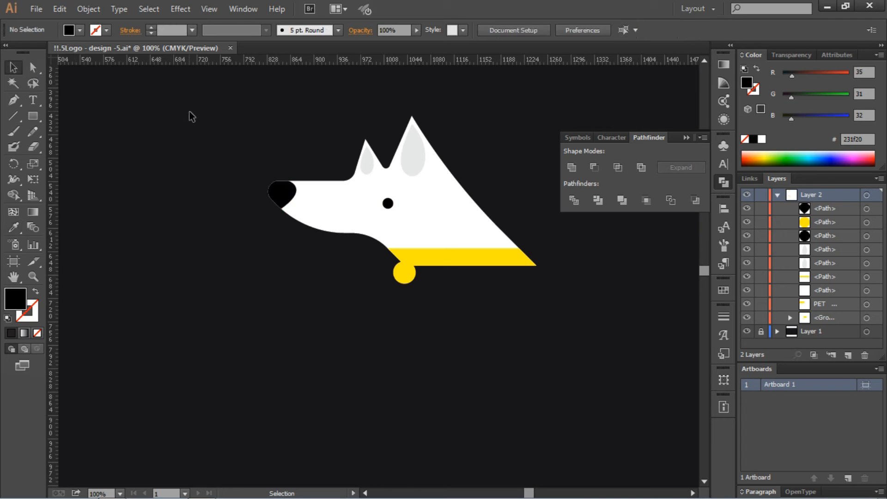
Give the nose the inner ear's light grey fill (e6e7e8) with the Eyedropper.
click(292, 196)
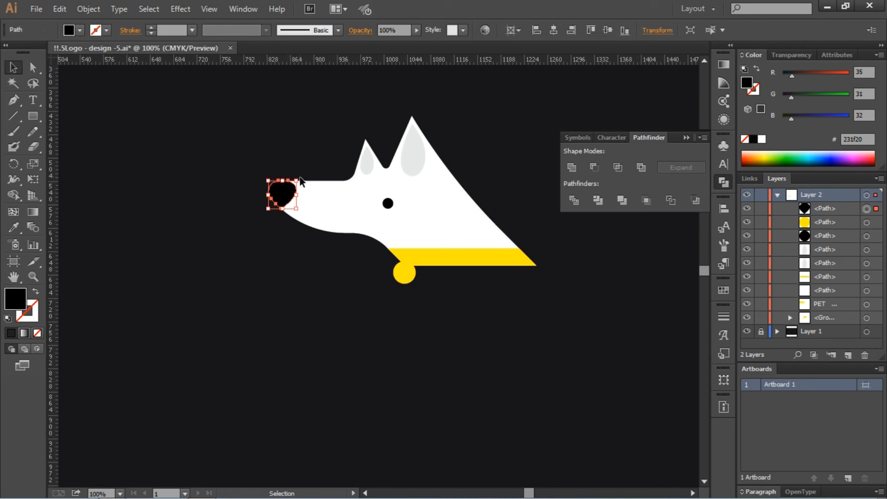
click(13, 227)
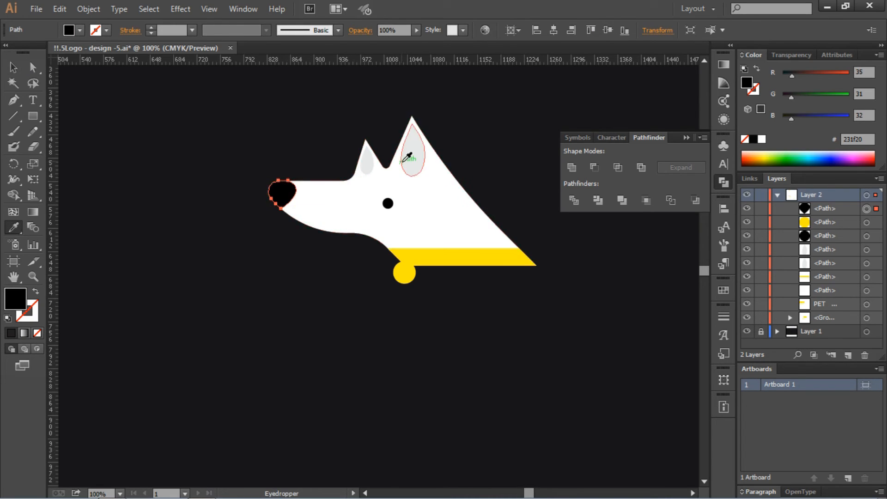
click(408, 159)
click(13, 67)
click(175, 113)
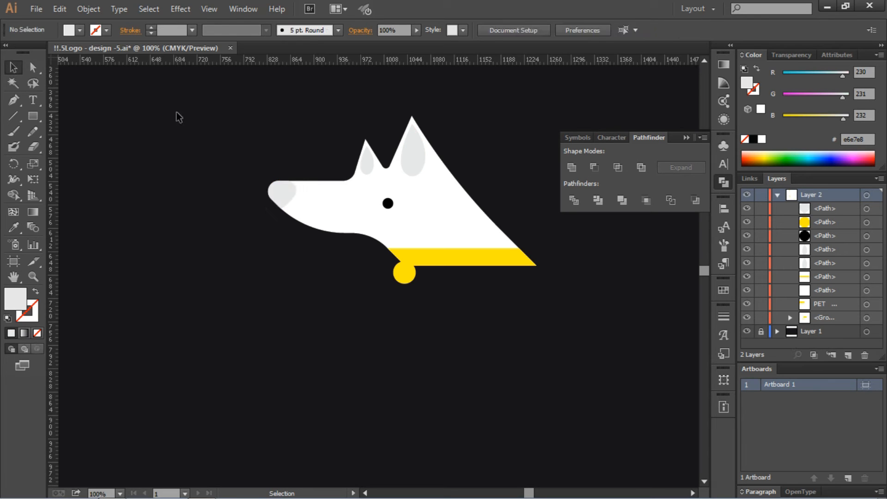
Group all the dog-head shapes and move the PET SHOW text beside the back end of the collar.
key(ctrl+0)
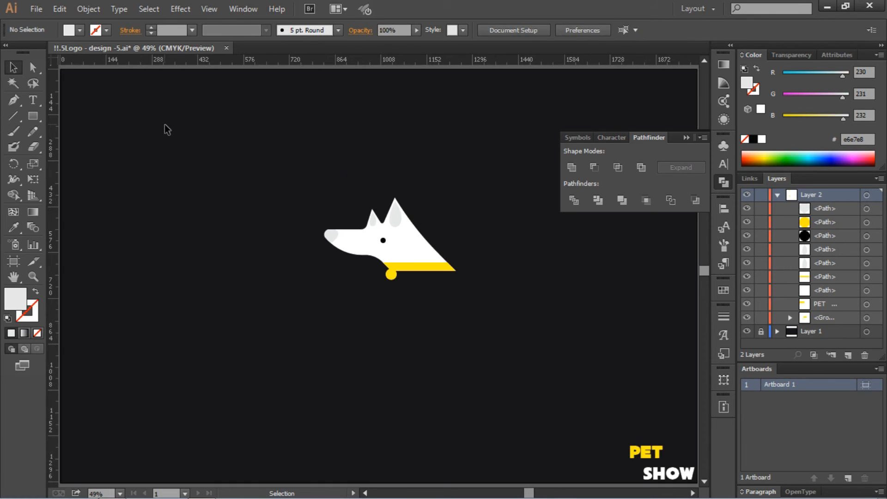
drag(280, 170, 448, 289)
right_click(411, 255)
click(445, 316)
drag(644, 461, 461, 253)
click(471, 287)
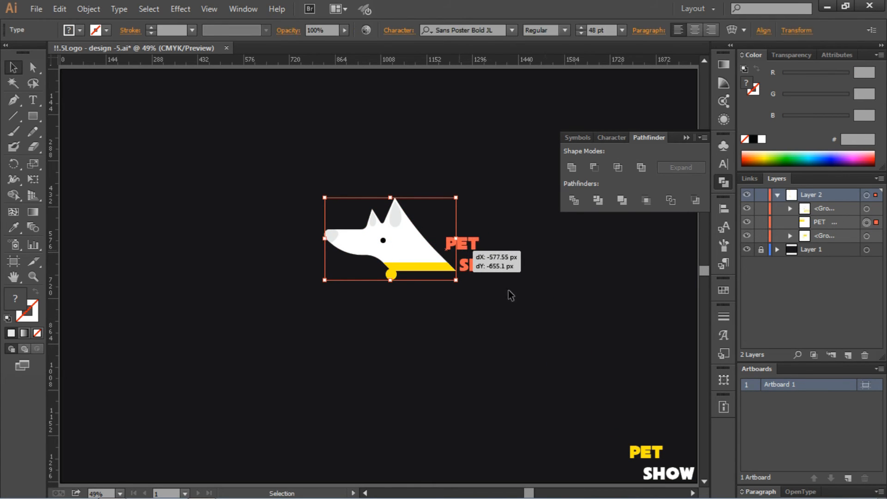
Scale the dog-head group down proportionally to about three quarters of its size, keeping the collar's back corner in place.
click(408, 246)
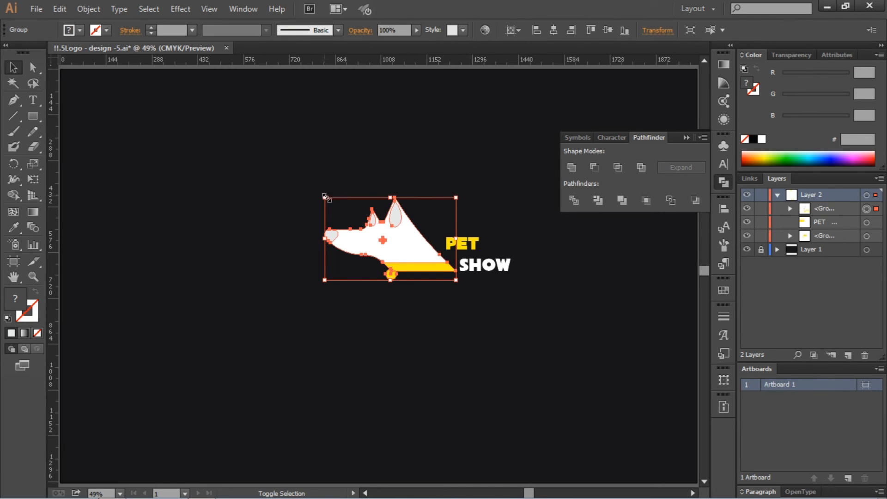
drag(324, 196, 357, 217)
click(476, 218)
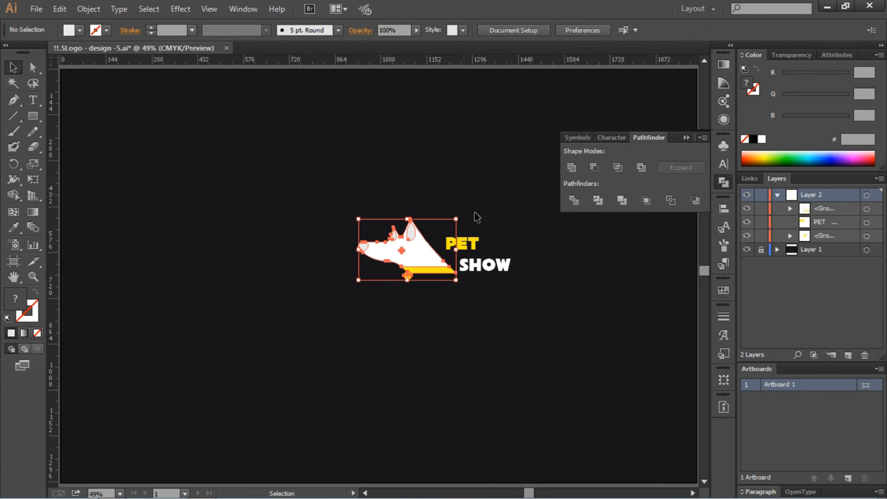
Set the PET SHOW text's font size to 72 pt.
click(476, 242)
click(621, 30)
click(638, 248)
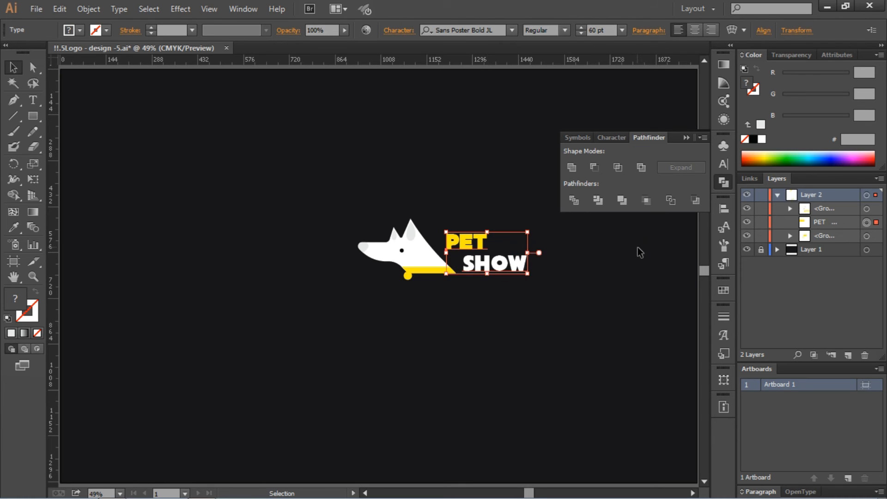
click(621, 30)
click(640, 263)
click(614, 273)
Nudge the PET SHOW text slightly closer to the back of the dog's neck.
drag(512, 269, 510, 269)
key(Left)
key(Left)
key(Left)
key(Left)
key(Left)
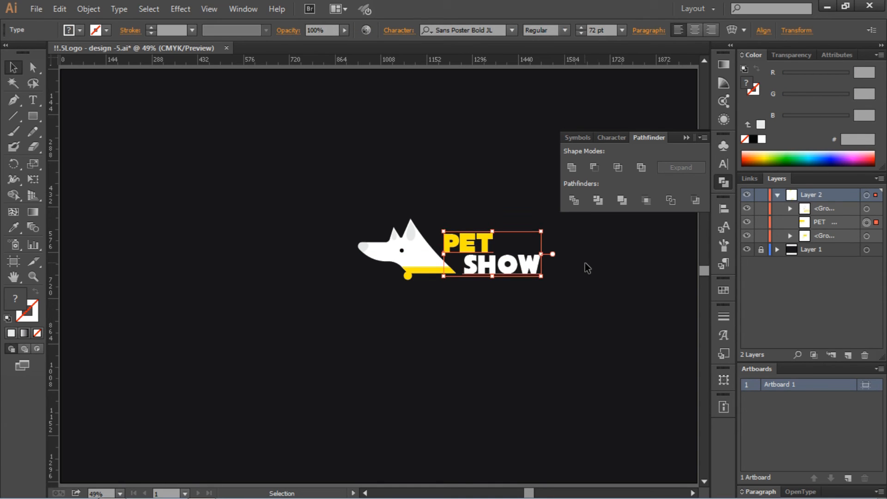
key(Left)
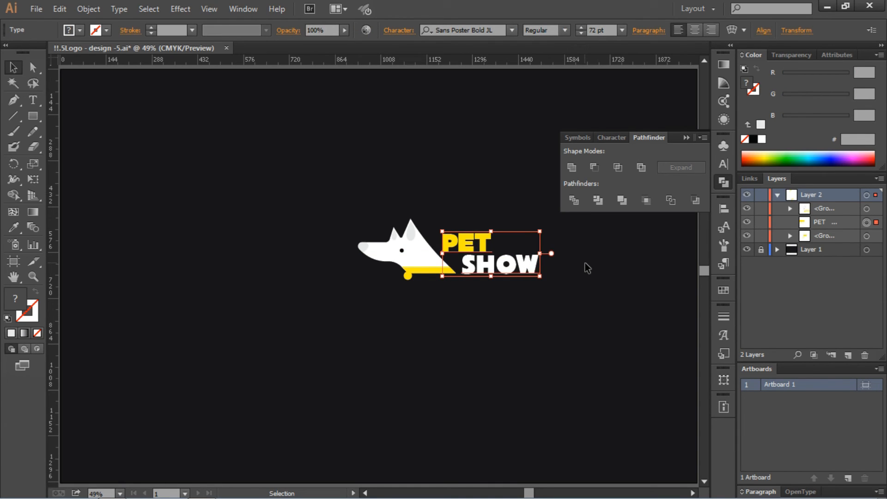
Group the dog head with the PET SHOW text and centre the group horizontally and vertically on the artboard.
drag(328, 164, 502, 263)
right_click(503, 263)
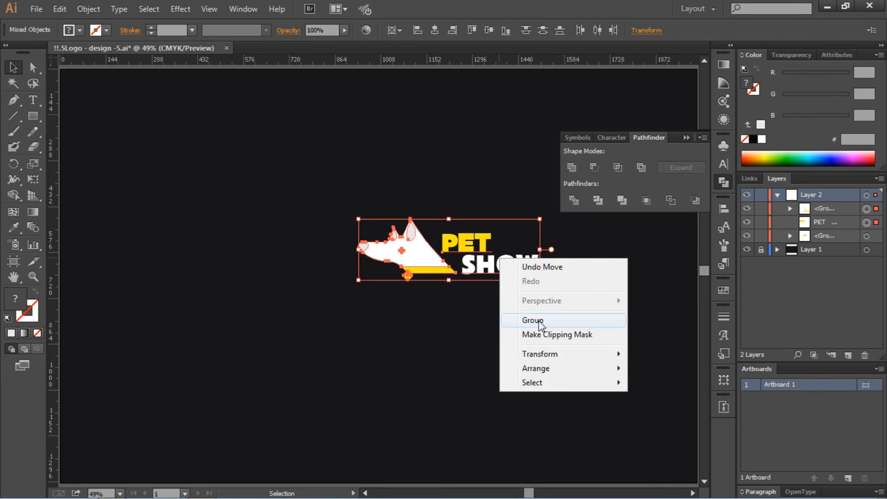
click(532, 317)
click(435, 30)
click(488, 30)
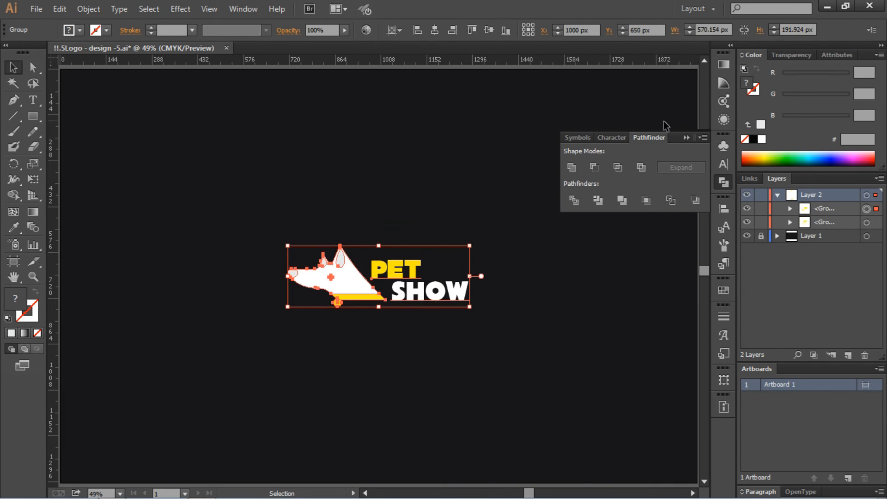
click(661, 138)
click(654, 134)
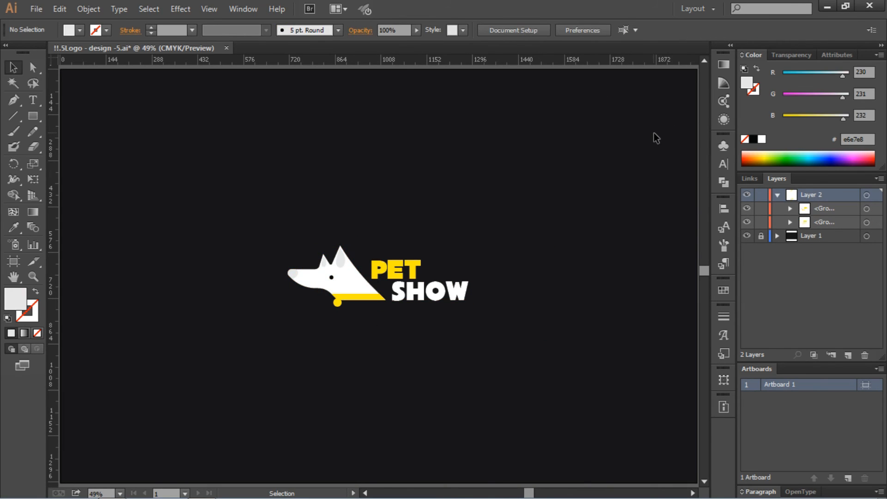